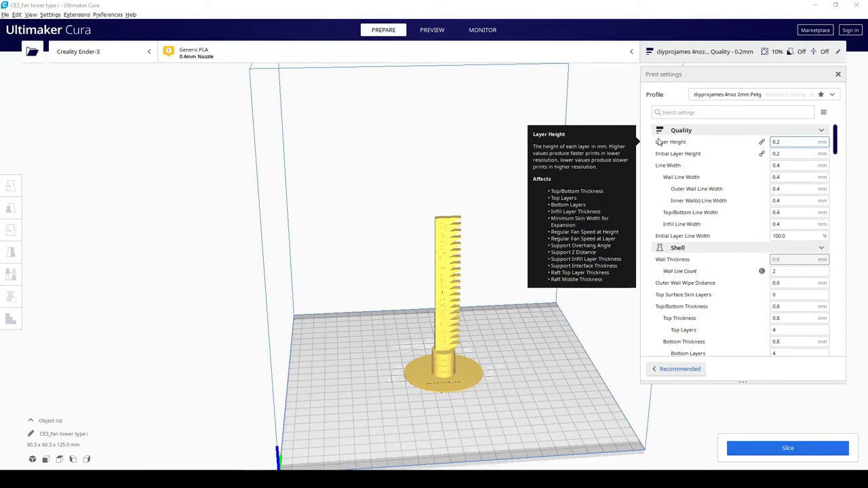
- Search 'temp', set Printing Temperature to 220 °C, then clear the search
click(719, 111)
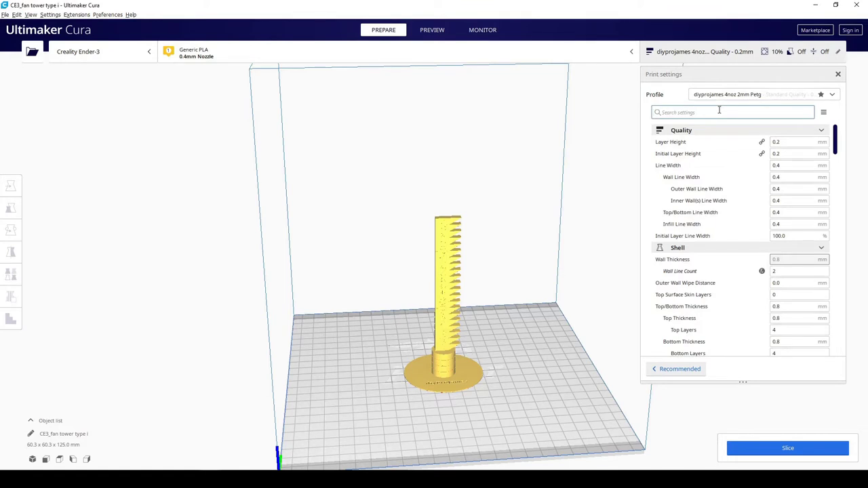
text(temp)
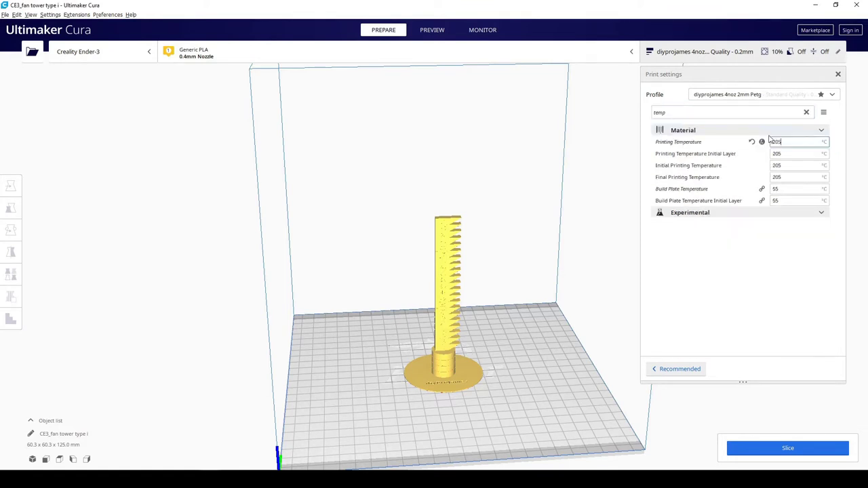
key(Tab)
text(220)
key(Escape)
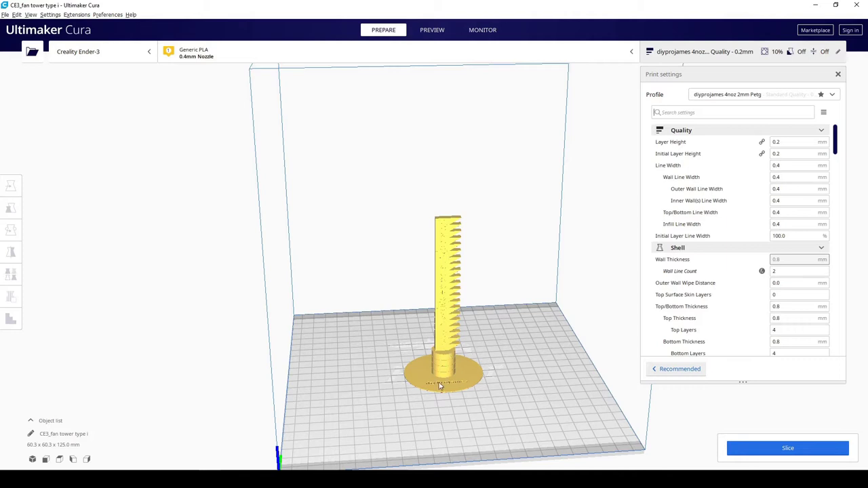
- Zoom, pan and orbit the view to inspect the fan tower's stepped overhangs
scroll(463, 375, up, 3)
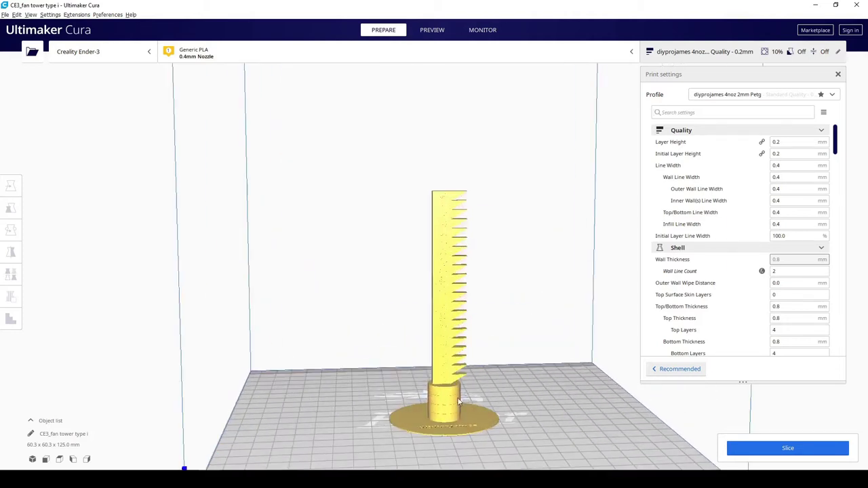
middle_drag(458, 402, 451, 380)
right_drag(456, 388, 468, 437)
scroll(494, 405, down, 5)
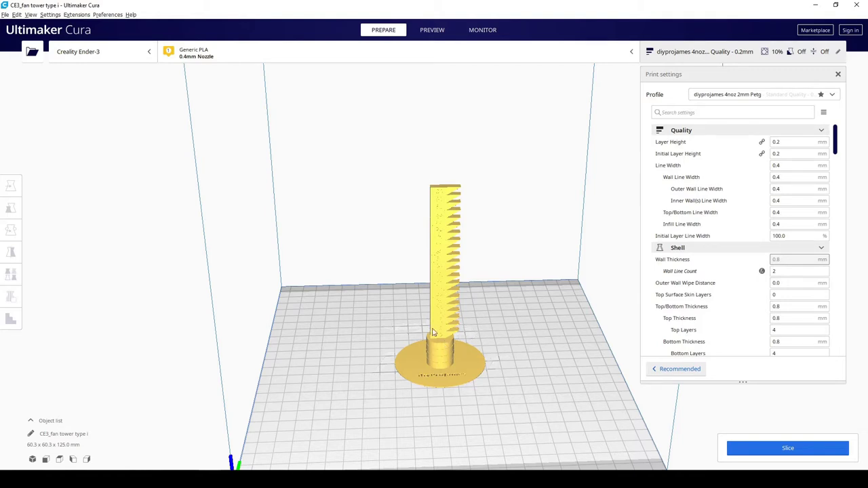
scroll(444, 334, up, 5)
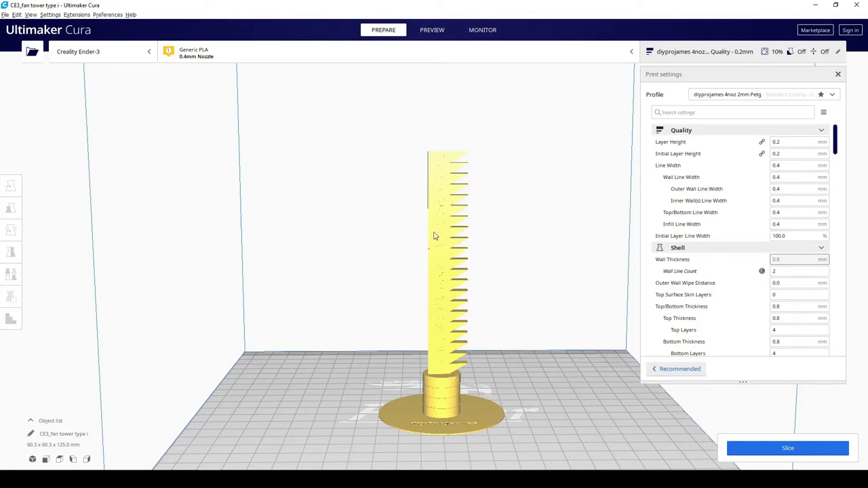
- Open Extensions > Post Processing > Modify G-Code and add a first ChangeAtZ 5.1.1 script
click(76, 14)
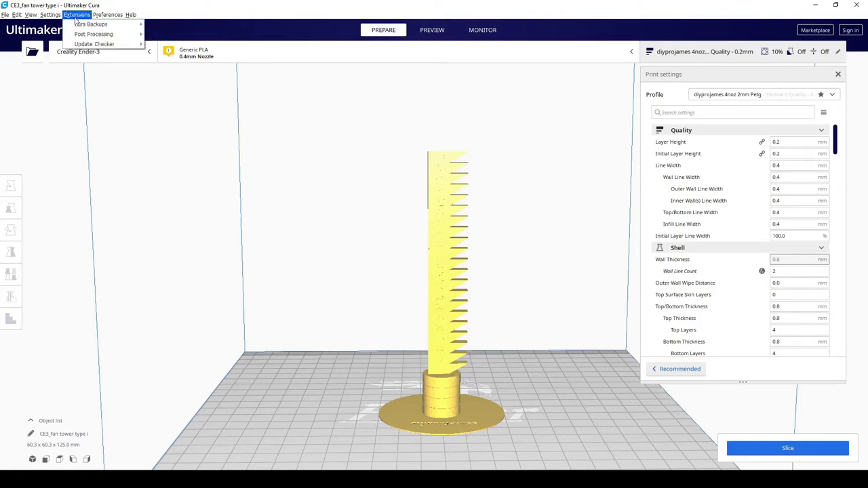
mouse_move(89, 35)
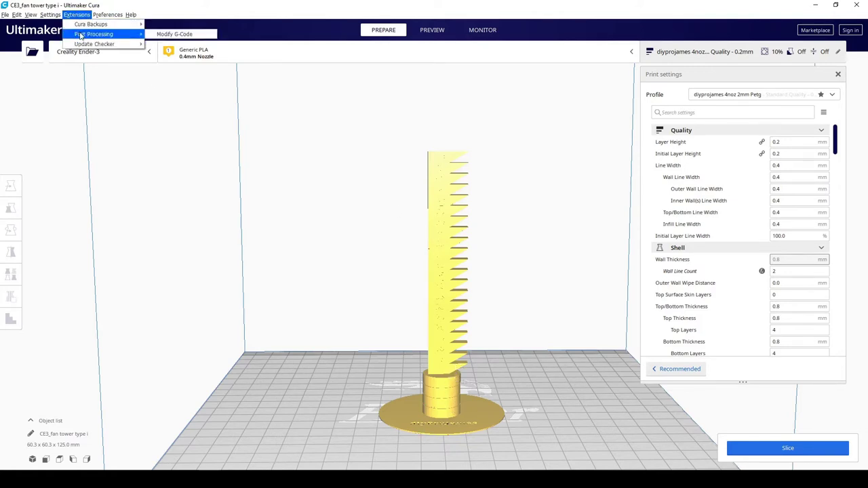
click(178, 36)
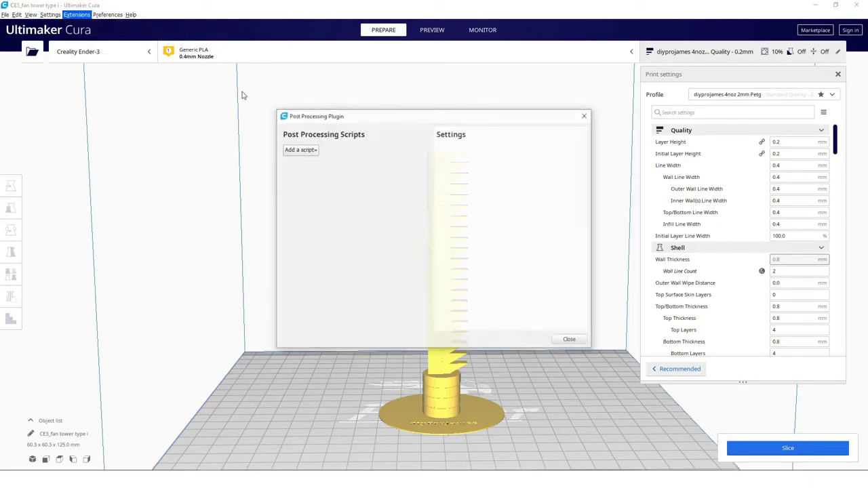
click(312, 150)
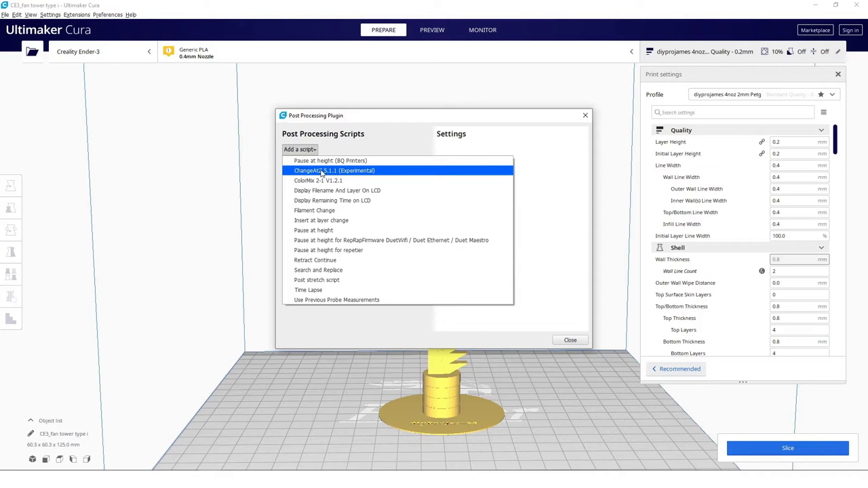
click(322, 171)
- Add nineteen more ChangeAtZ 5.1.1 scripts for twenty in total
click(303, 161)
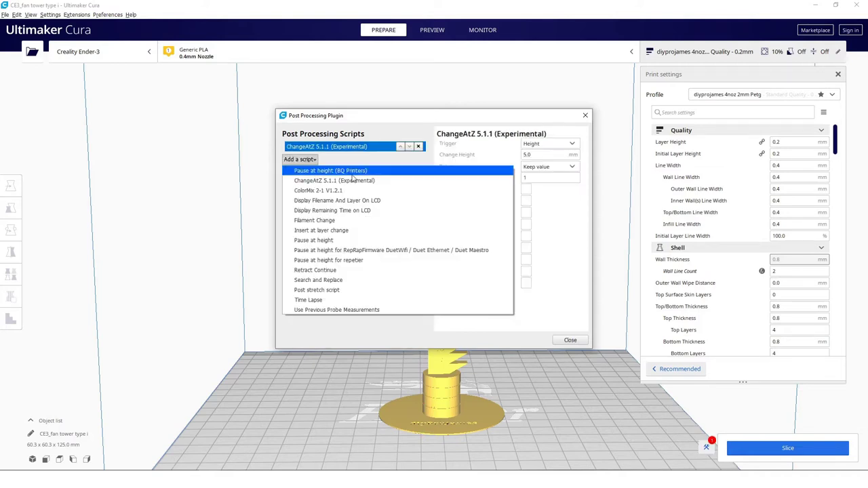
click(306, 180)
click(303, 171)
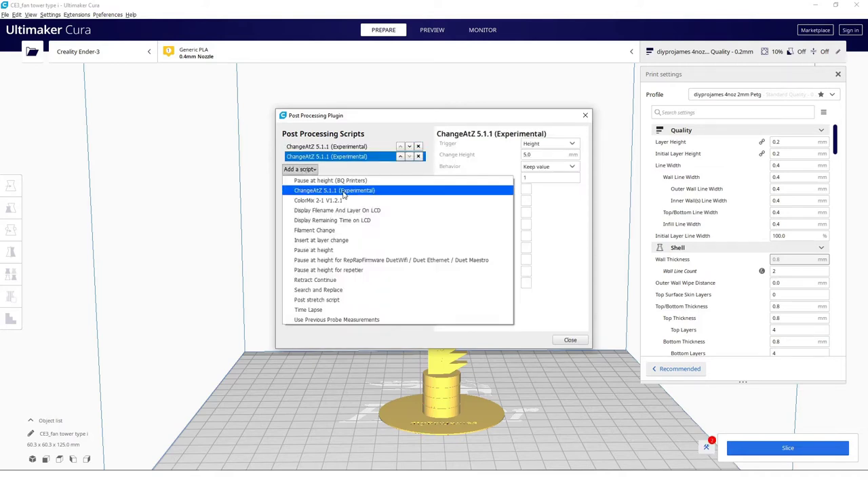
click(314, 191)
click(306, 180)
click(342, 200)
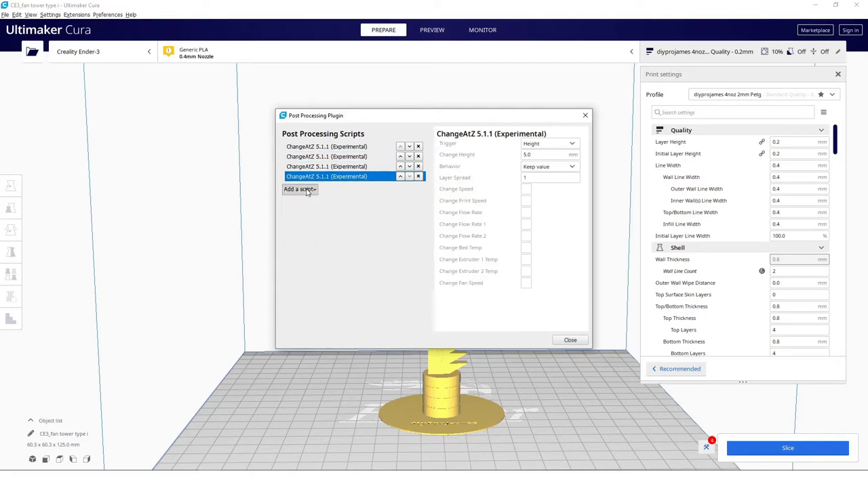
click(302, 190)
click(366, 211)
click(314, 202)
click(316, 211)
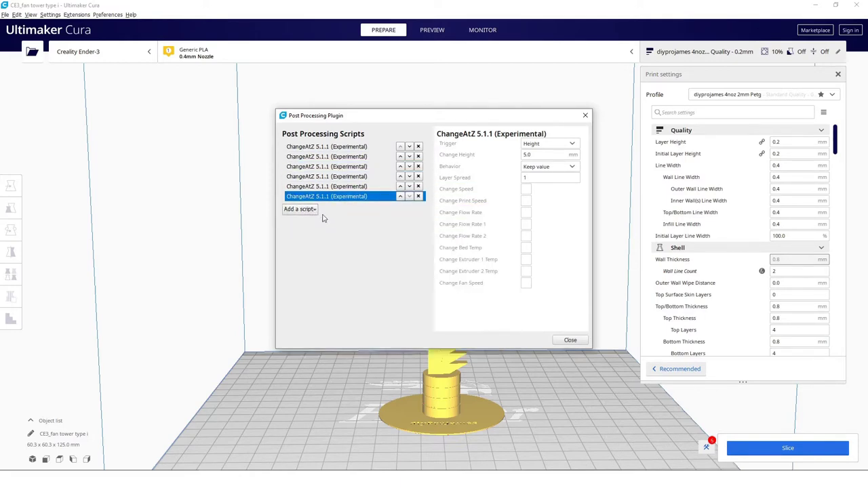
click(314, 209)
click(315, 221)
click(315, 219)
click(316, 230)
click(326, 249)
click(305, 239)
click(329, 260)
click(306, 249)
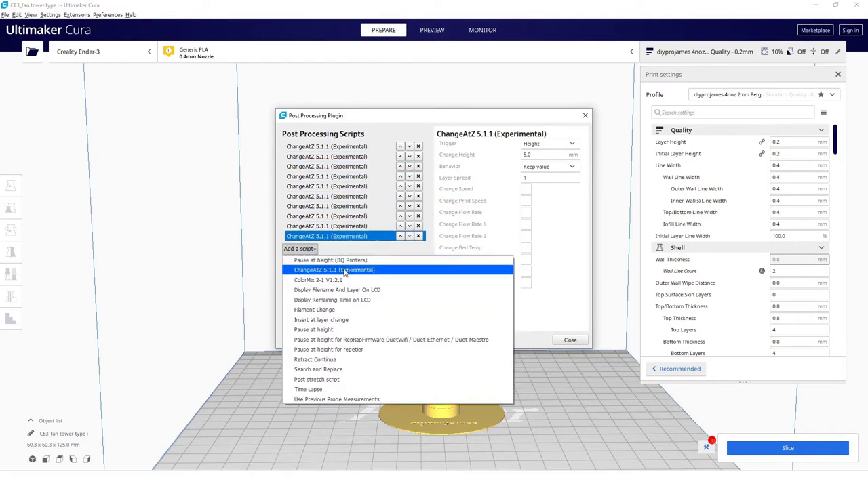
click(331, 270)
click(306, 259)
click(333, 280)
click(306, 269)
click(342, 290)
click(305, 279)
click(332, 299)
click(305, 289)
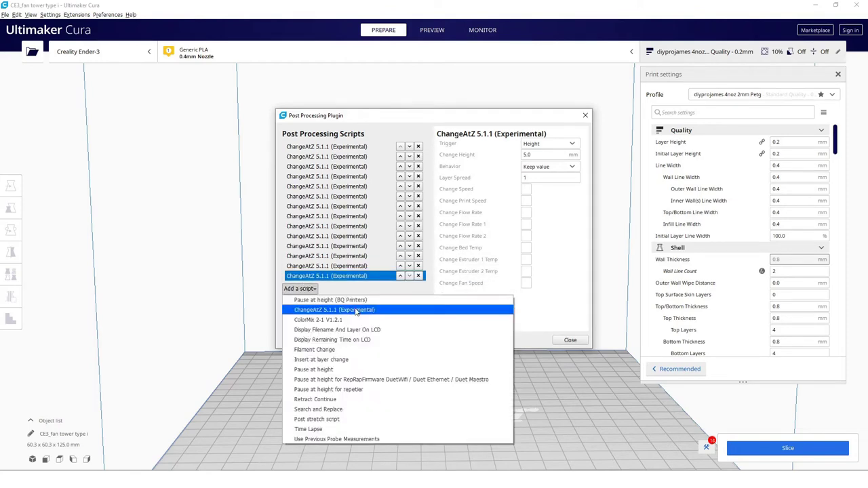
click(333, 309)
click(306, 298)
click(332, 320)
click(305, 309)
click(331, 325)
click(307, 319)
click(332, 335)
click(307, 328)
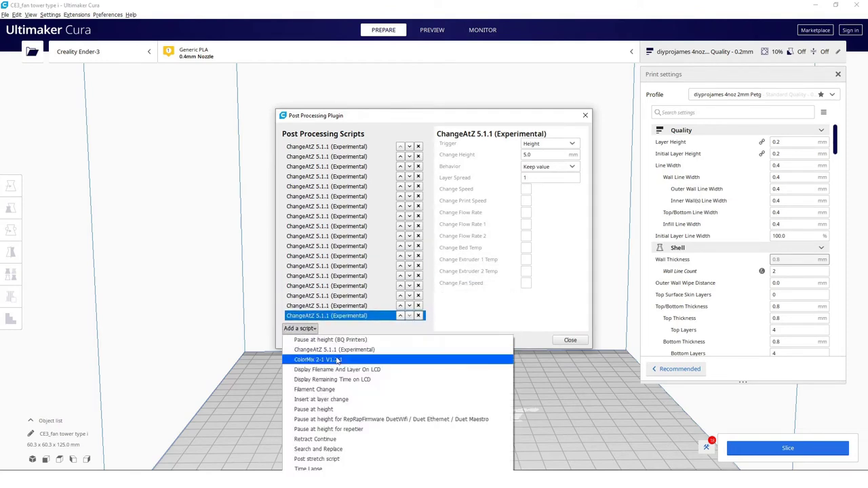
click(331, 345)
click(309, 338)
click(331, 355)
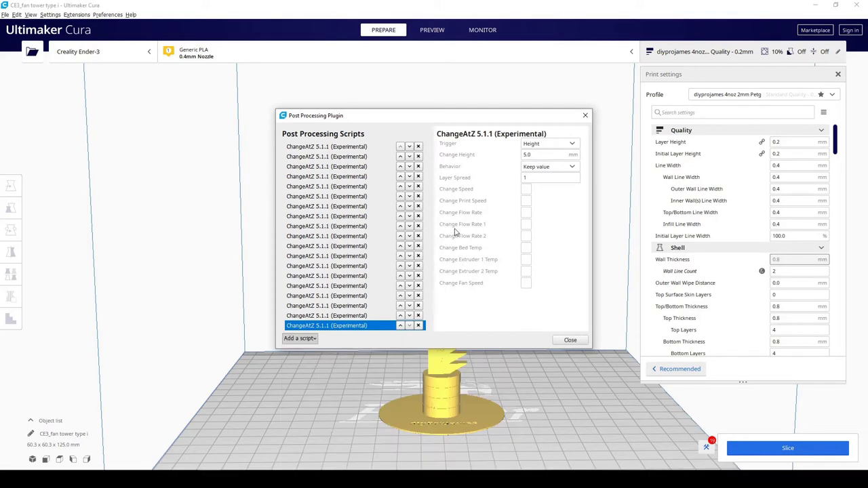
- Move the scripts window aside and check the Change Height of the first nine ChangeAtZ scripts
drag(501, 129, 298, 136)
click(165, 155)
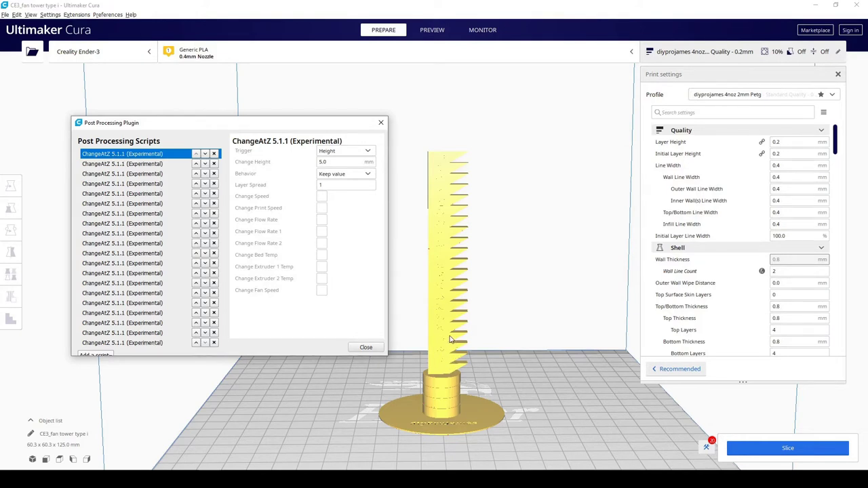
double_click(324, 162)
click(172, 165)
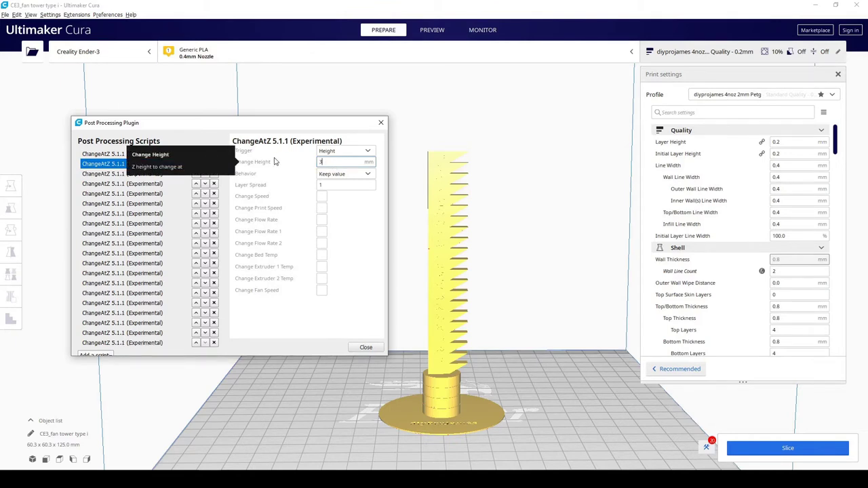
click(170, 173)
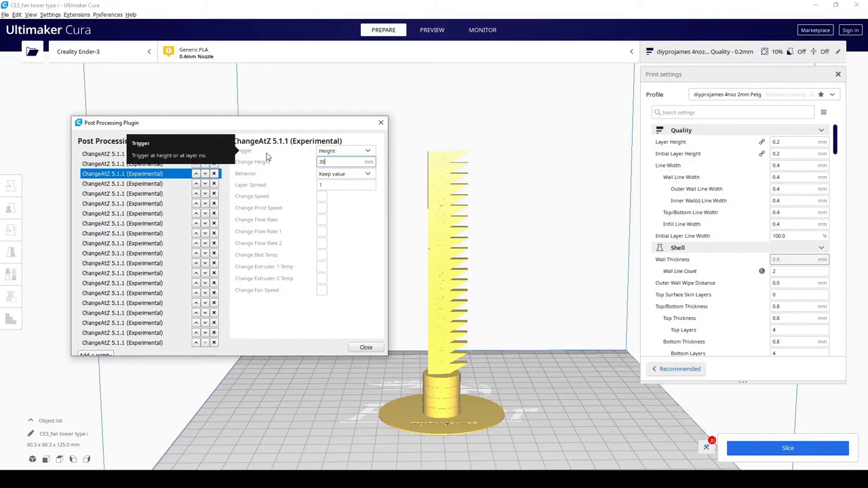
click(145, 185)
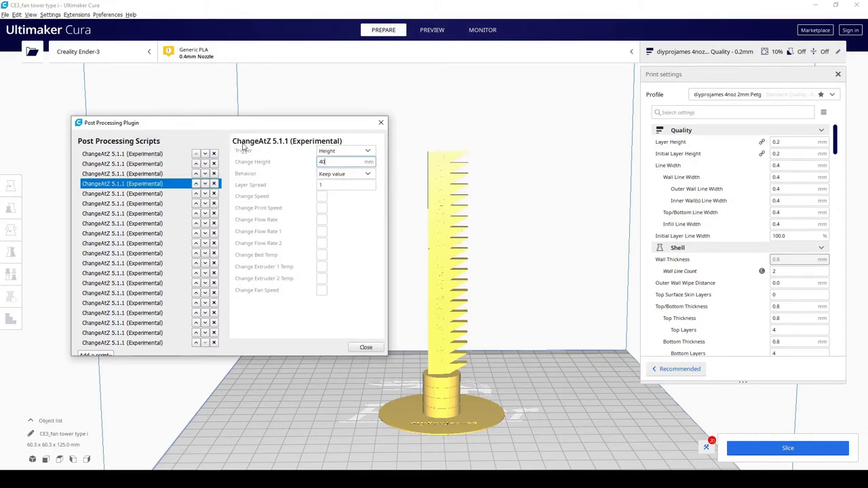
click(148, 194)
click(157, 204)
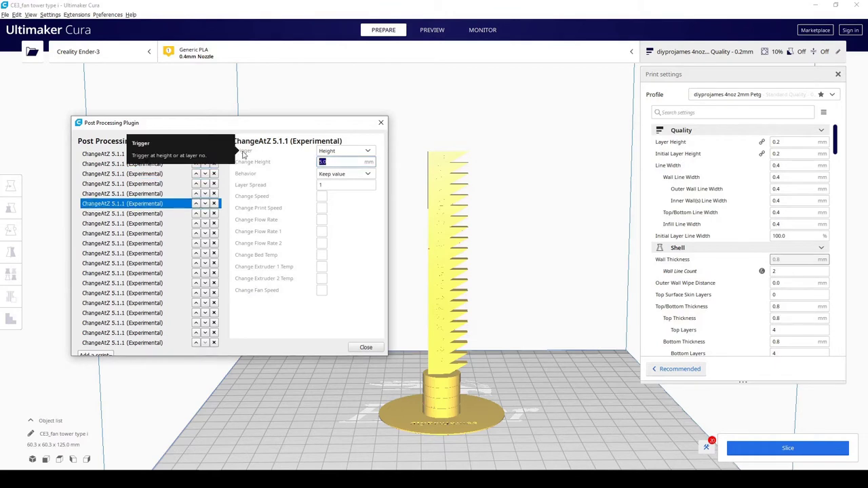
click(169, 213)
click(166, 223)
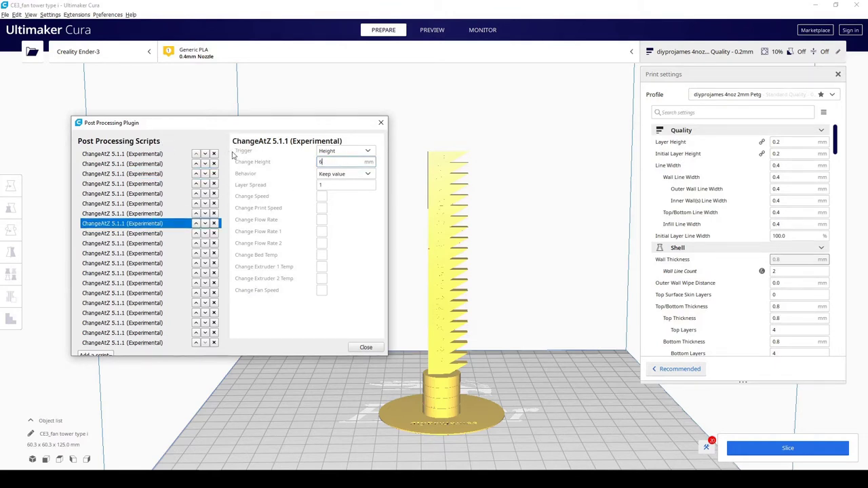
click(166, 232)
- Step through the remaining scripts down to the last one at 120 mm
key(Down)
key(Down)
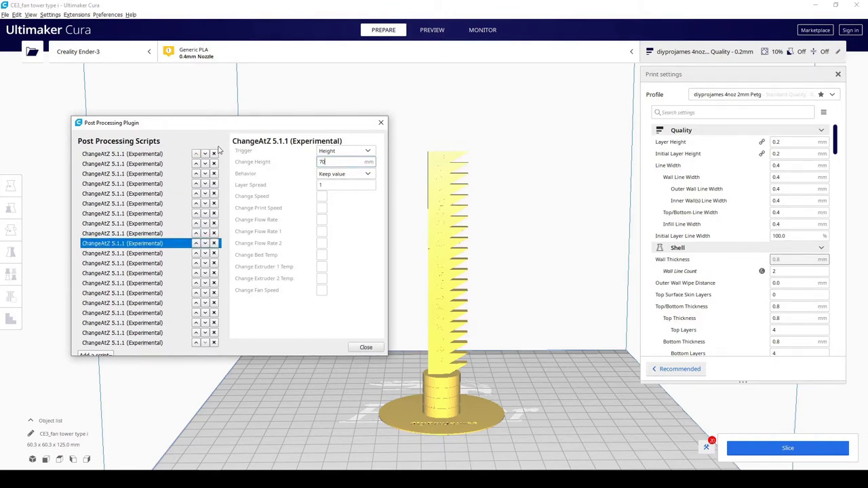
key(Down)
key(Down)
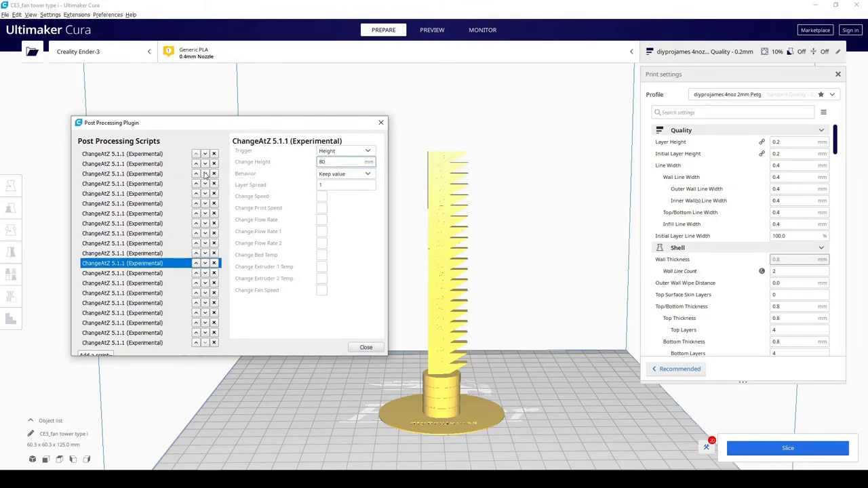
key(Down)
key(Down)
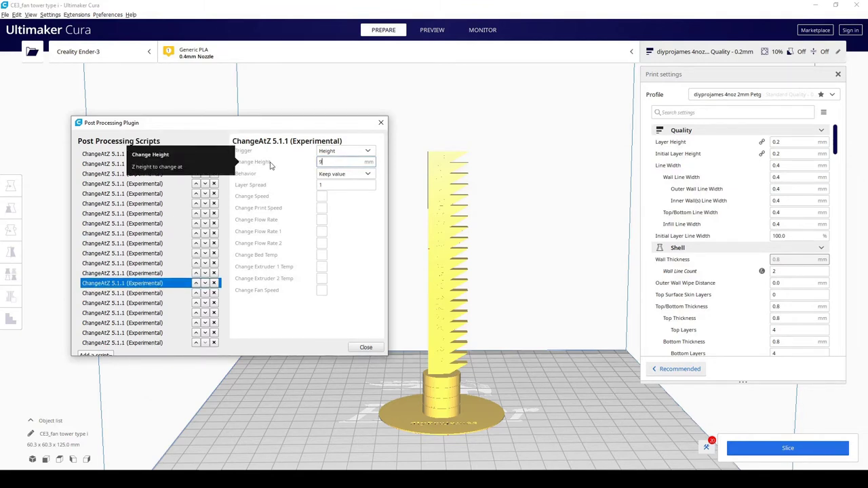
key(Down)
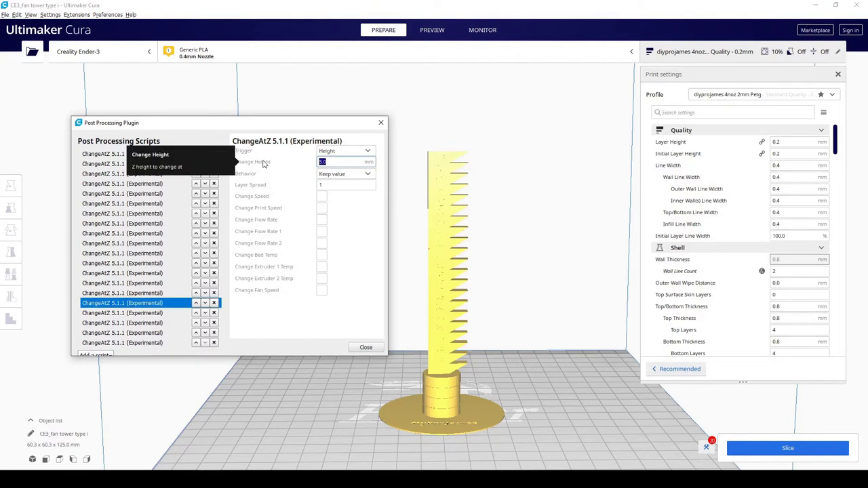
key(Down)
key(Down)
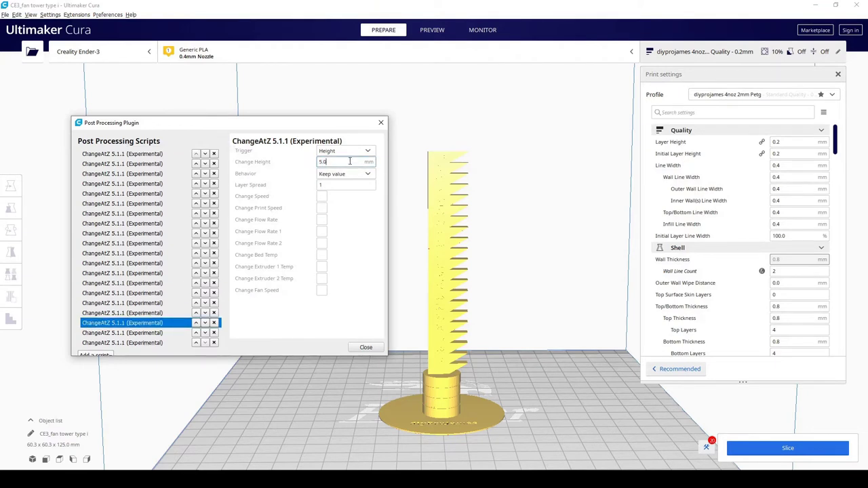
key(Down)
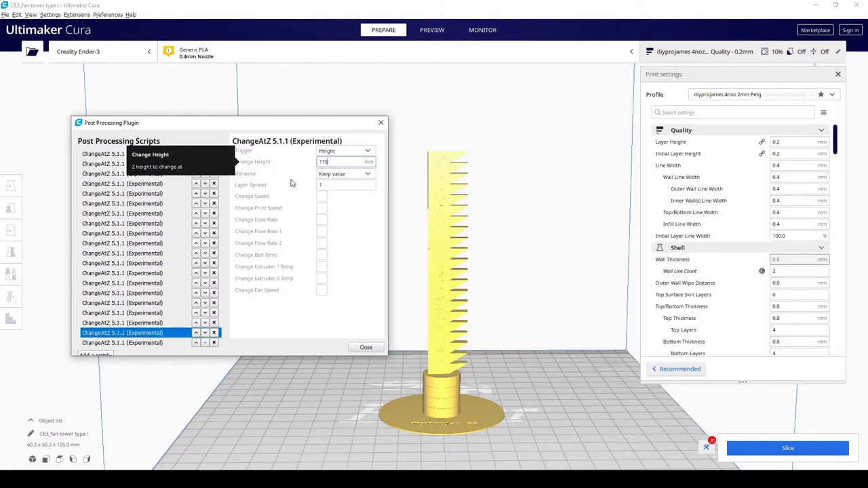
key(Down)
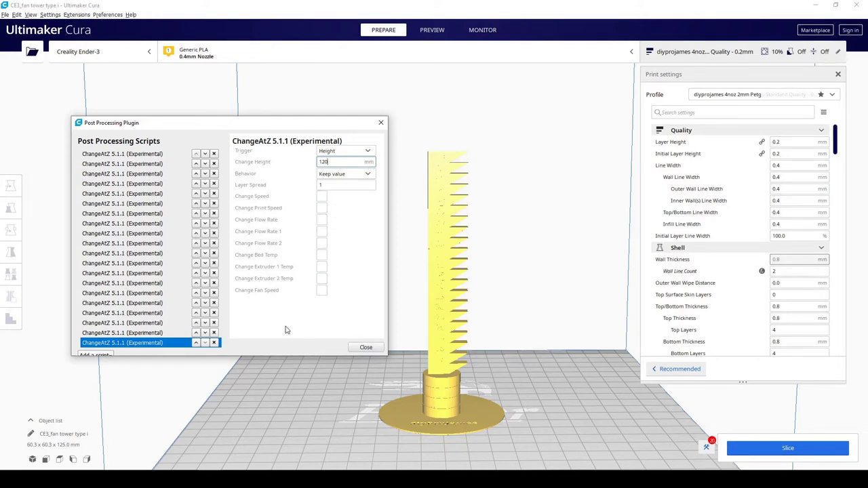
- Enable Change Fan Speed on the first ChangeAtZ script at 25 mm, showing 255 PWM
click(152, 156)
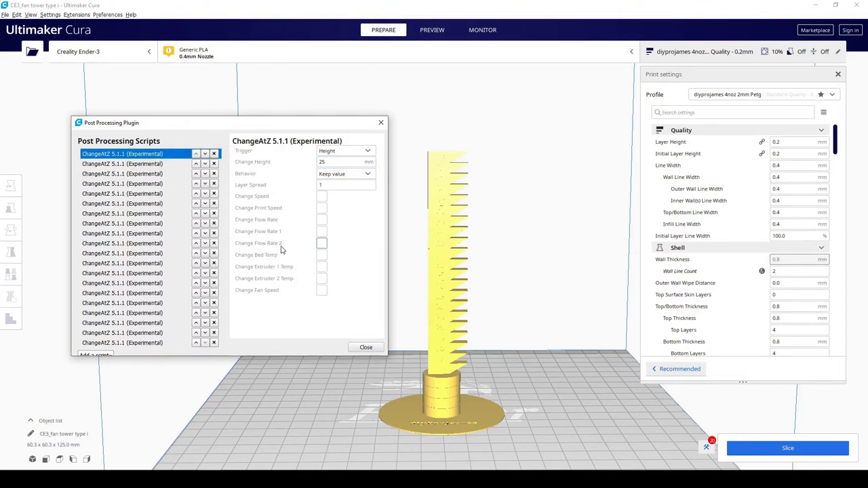
click(321, 290)
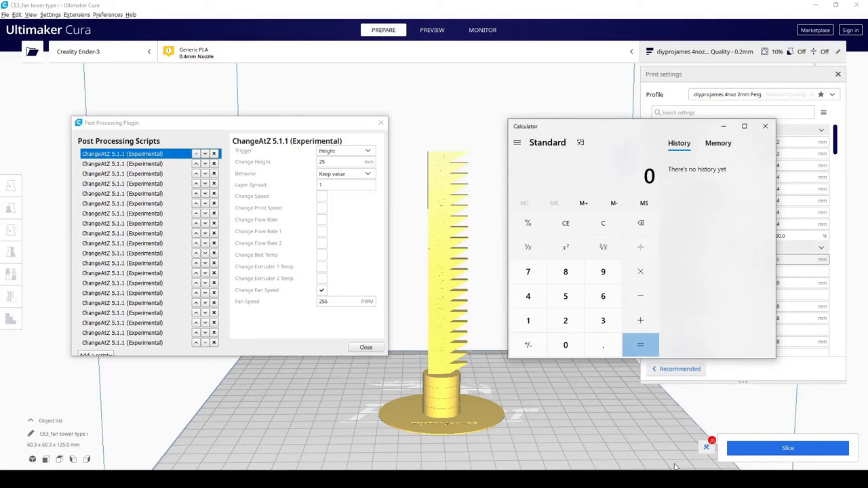
- Compute 255 ÷ 20 in Calculator, giving a 12.75 PWM fan speed step
click(565, 320)
click(565, 296)
click(565, 295)
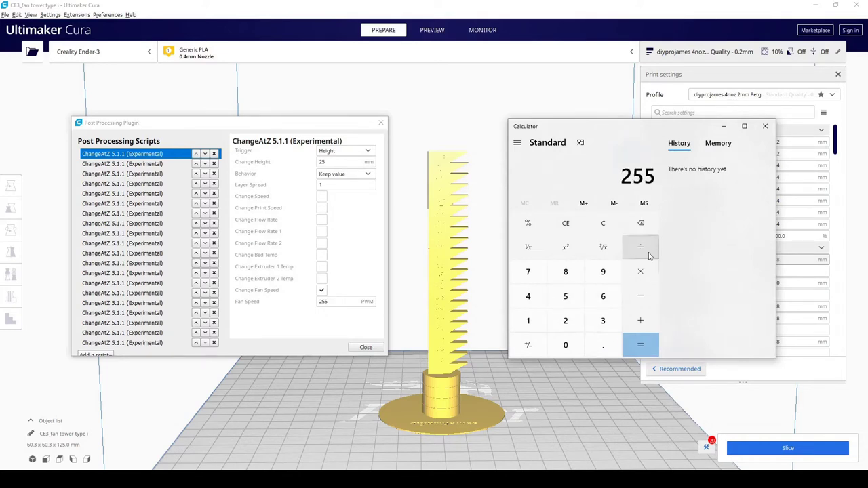
click(640, 247)
click(565, 320)
click(565, 345)
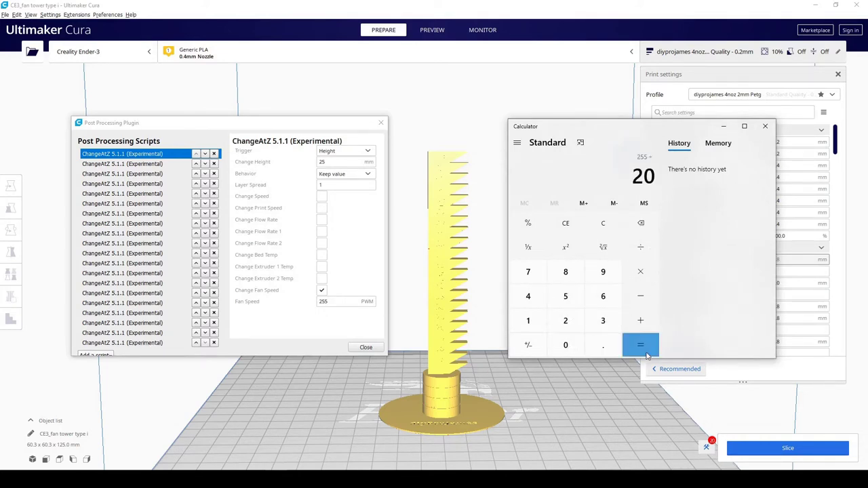
click(640, 345)
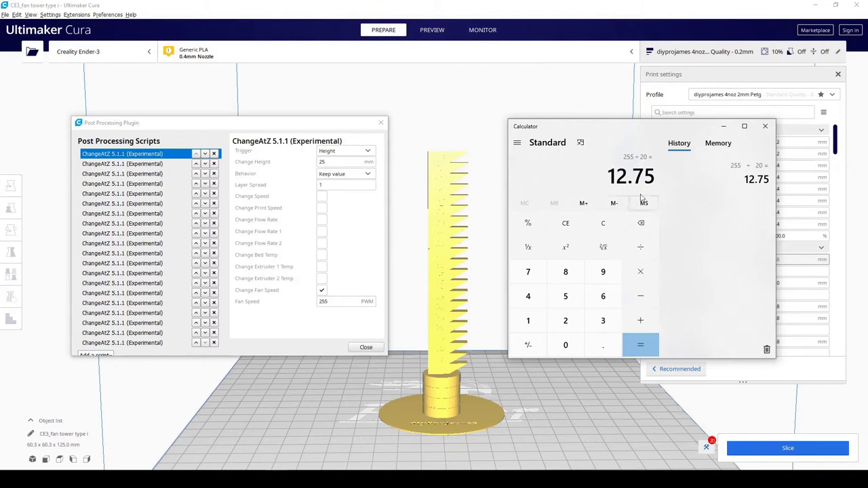
- Change the first script's fan speed from 255 to 15 PWM
click(337, 303)
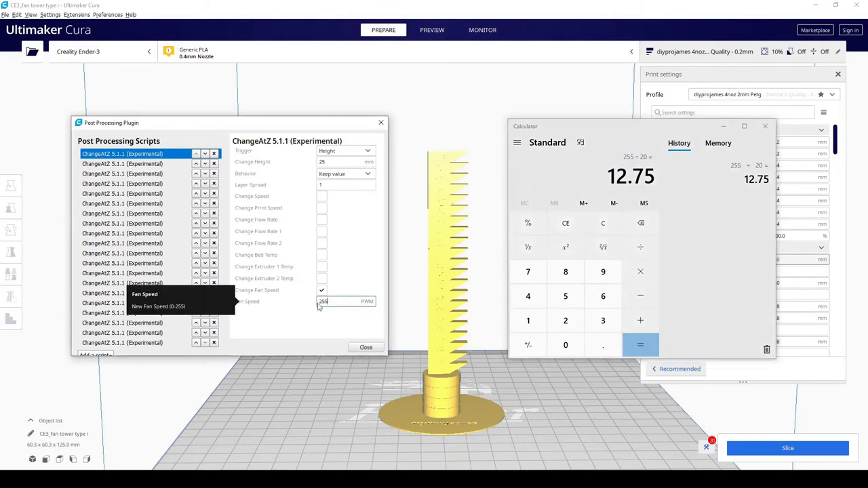
double_click(337, 303)
key(BackSpace)
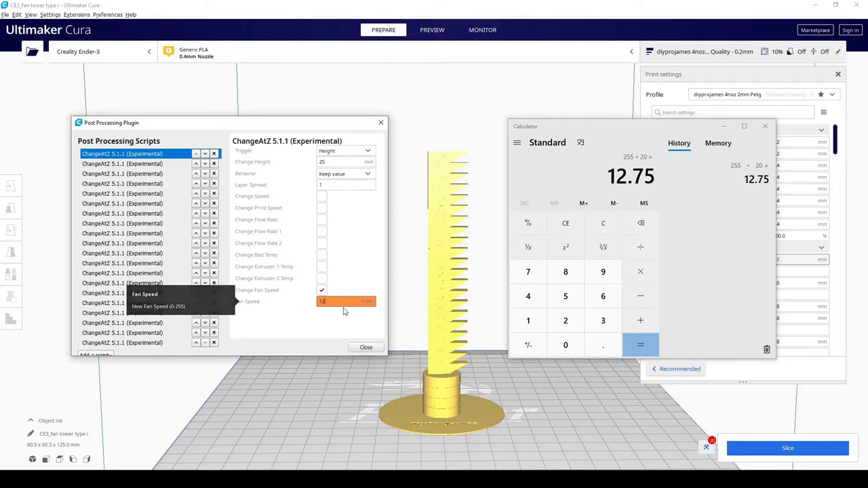
key(ctrl+a)
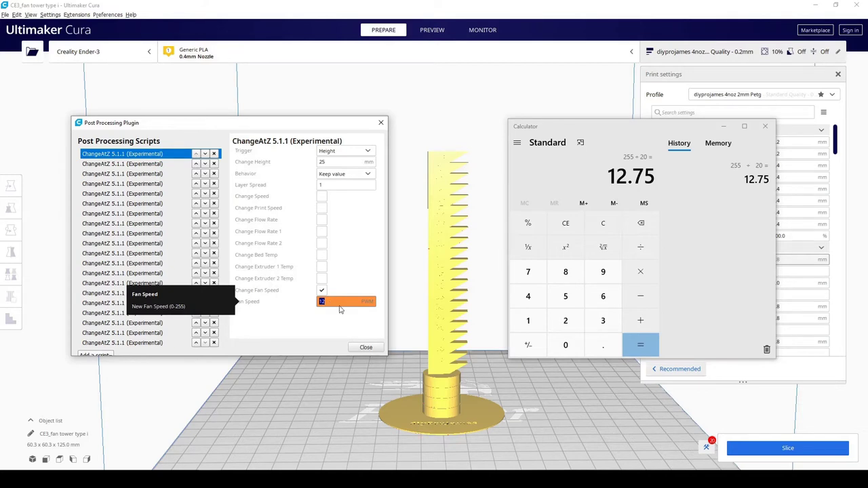
text(15)
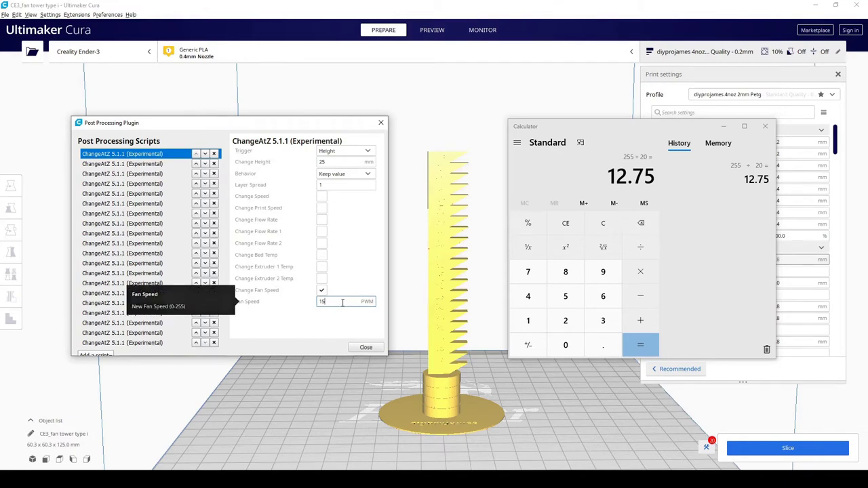
click(146, 164)
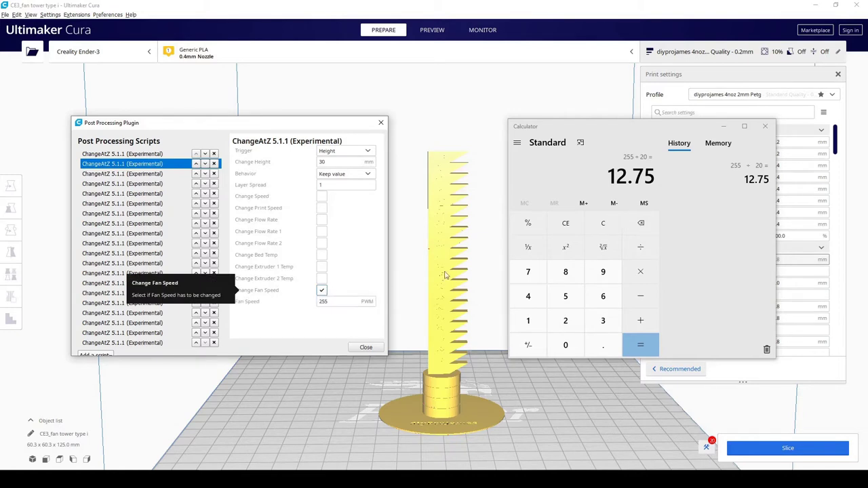
- Compute 12.75 + 12.75 = 25.5 and set the 30 mm script's fan speed to 26 PWM
click(641, 320)
click(551, 323)
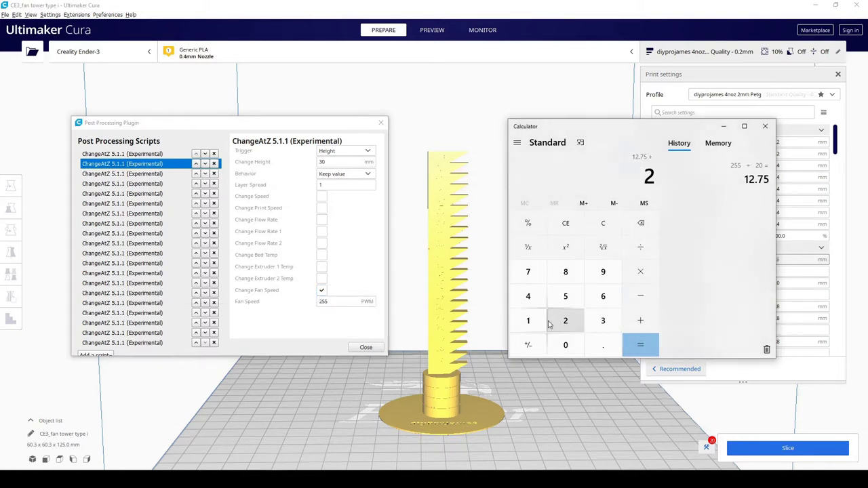
click(567, 224)
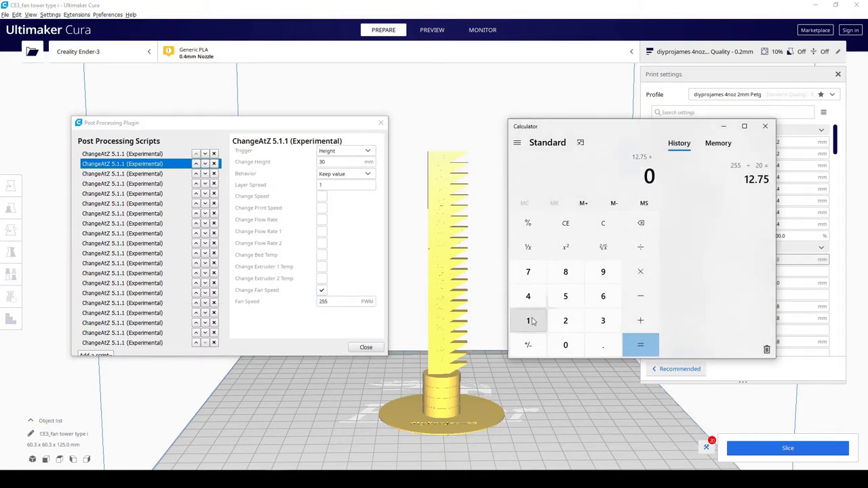
click(532, 322)
click(565, 320)
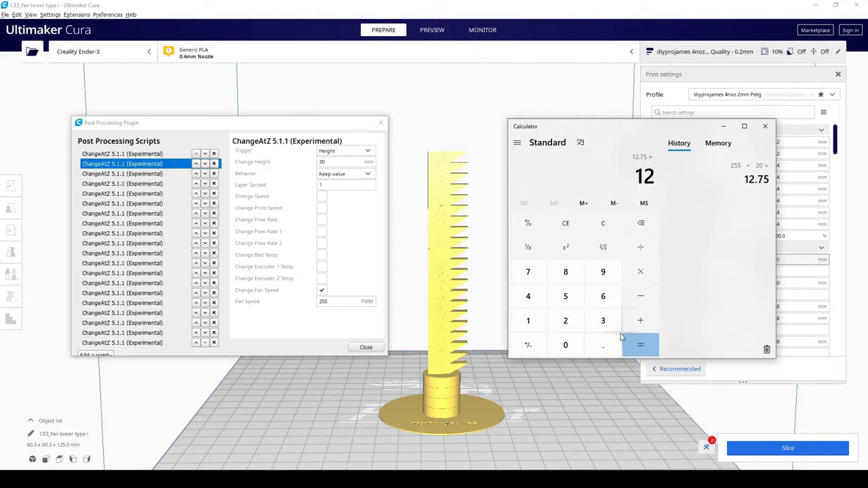
click(603, 345)
click(528, 272)
click(566, 296)
click(638, 348)
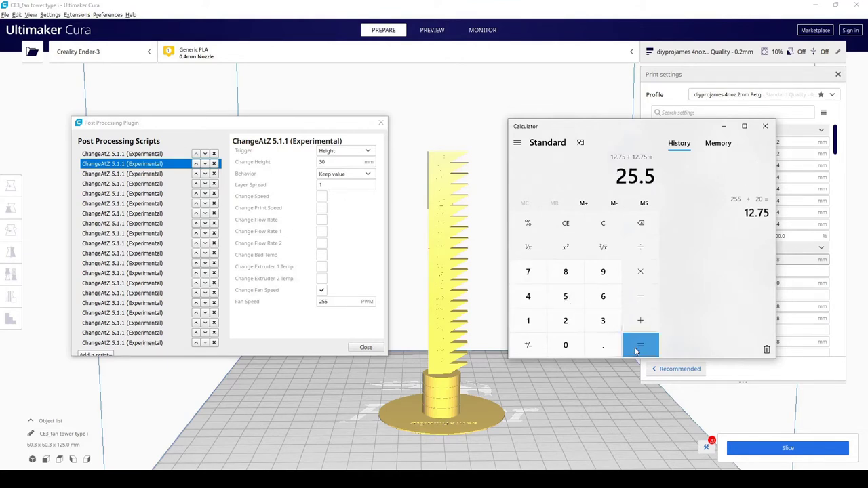
double_click(331, 302)
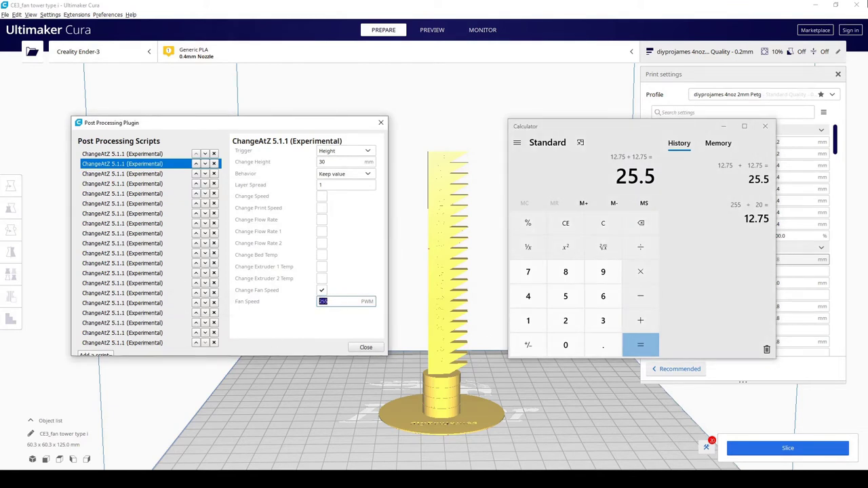
text(26)
- Add 12.75 to reach 38.25, enable fan change on the 35 mm script and set 38 PWM
click(167, 174)
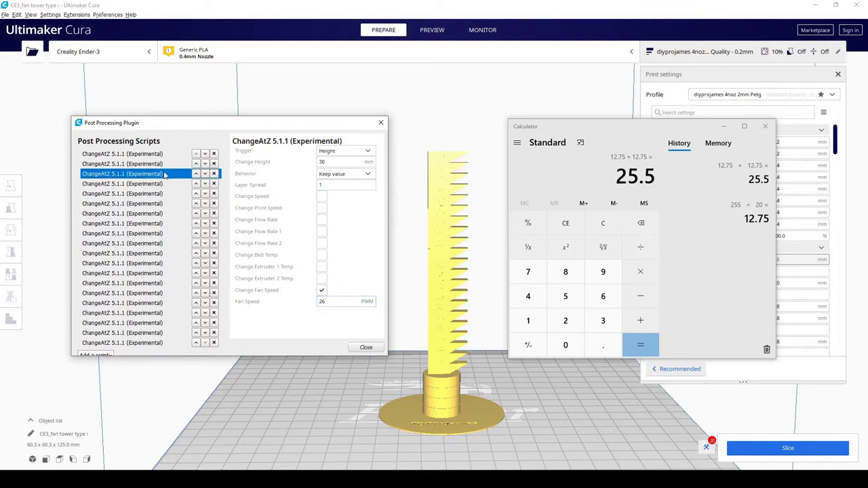
click(640, 320)
click(527, 320)
click(565, 320)
click(603, 344)
click(528, 271)
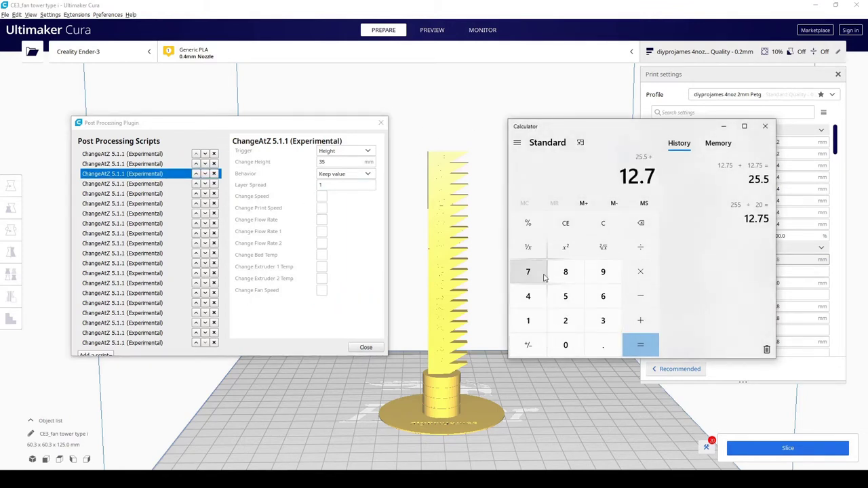
click(565, 296)
click(641, 344)
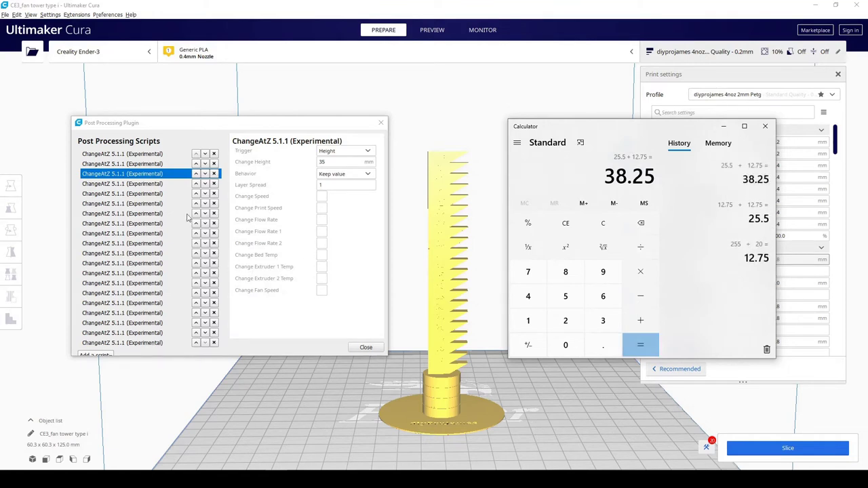
click(322, 290)
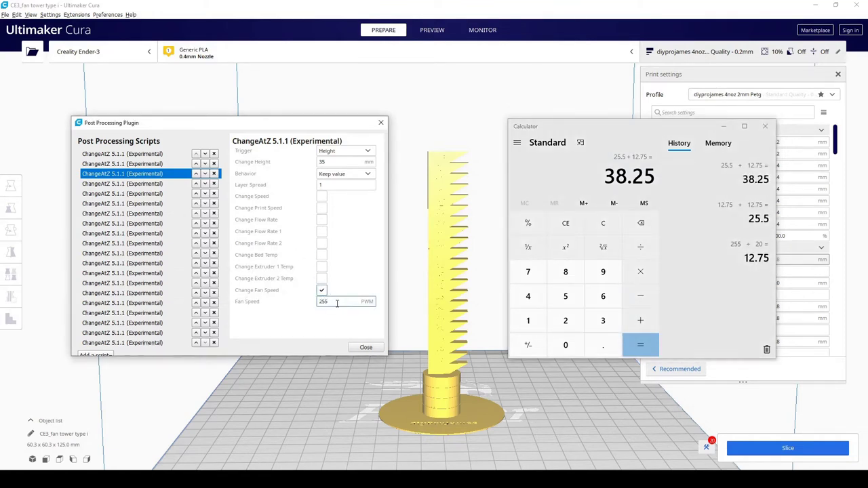
text(38)
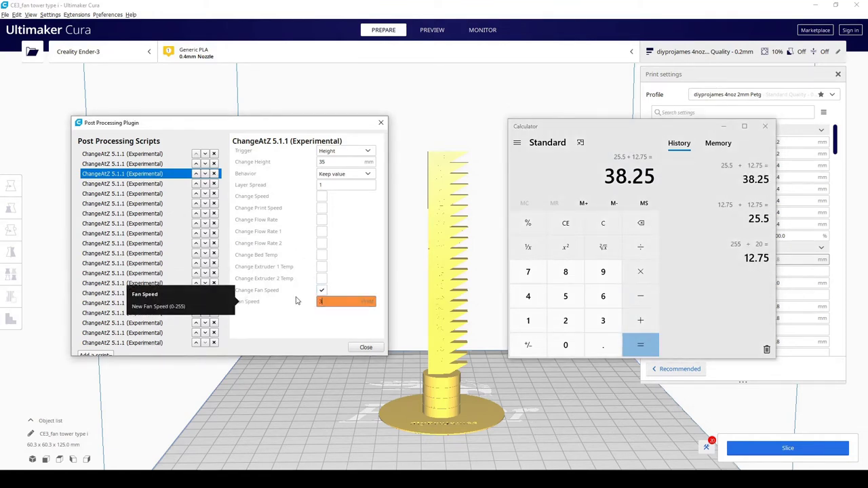
- Compute the next fan value of 51 and enable fan speed change on the 40 mm script
click(641, 324)
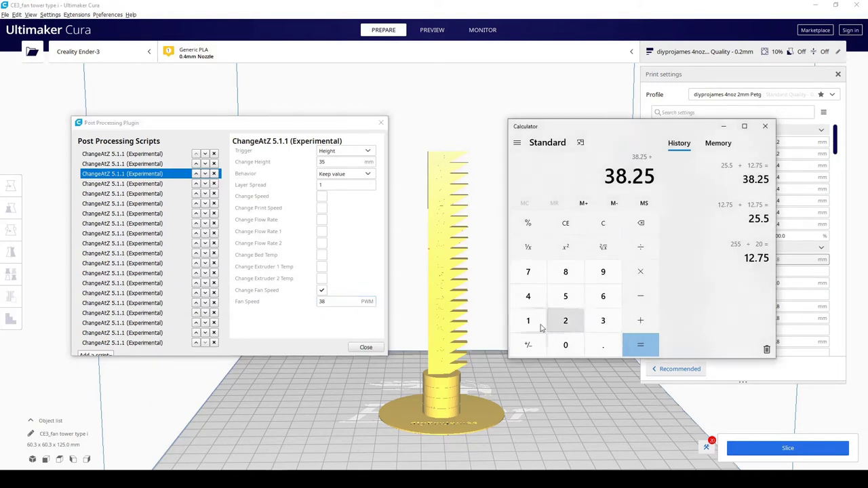
click(528, 320)
click(565, 320)
click(603, 345)
click(528, 271)
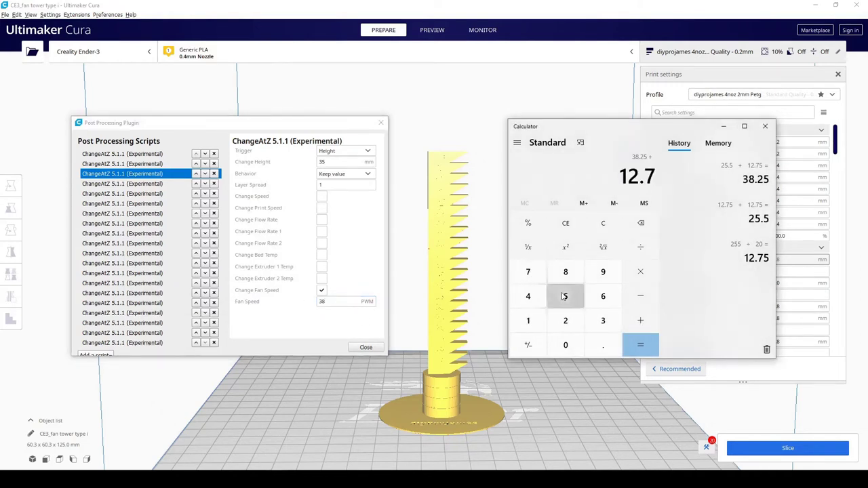
click(565, 296)
click(640, 344)
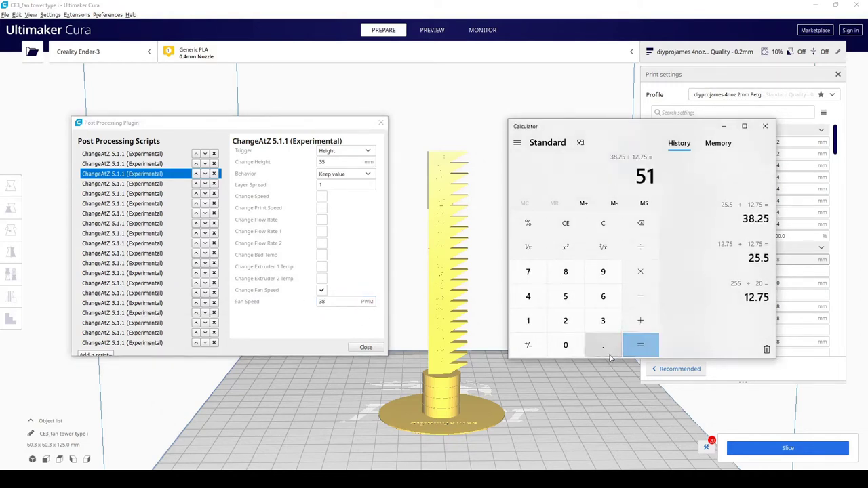
click(160, 184)
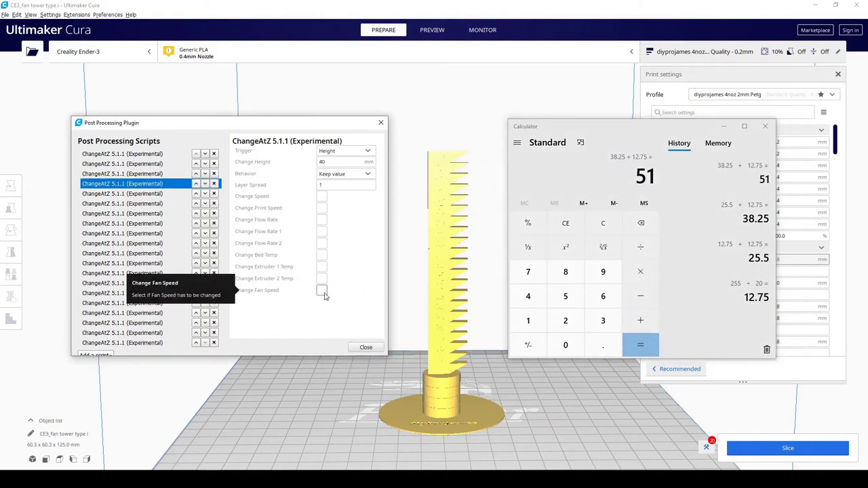
click(165, 175)
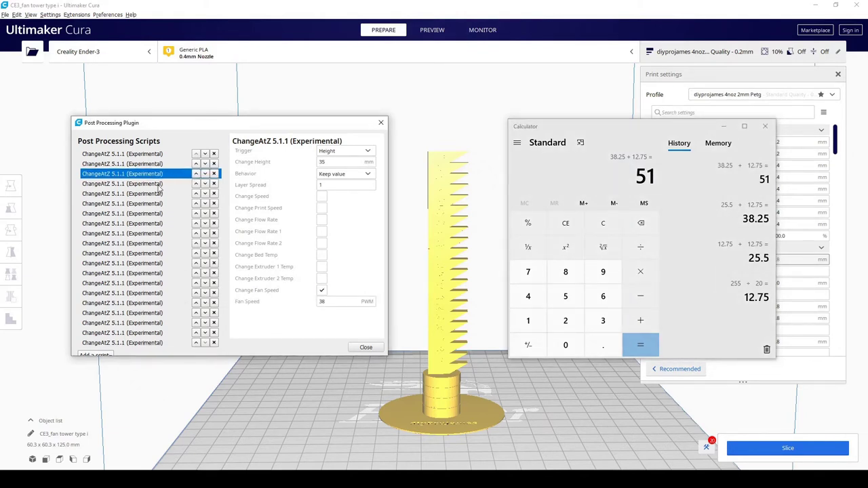
click(160, 184)
click(322, 290)
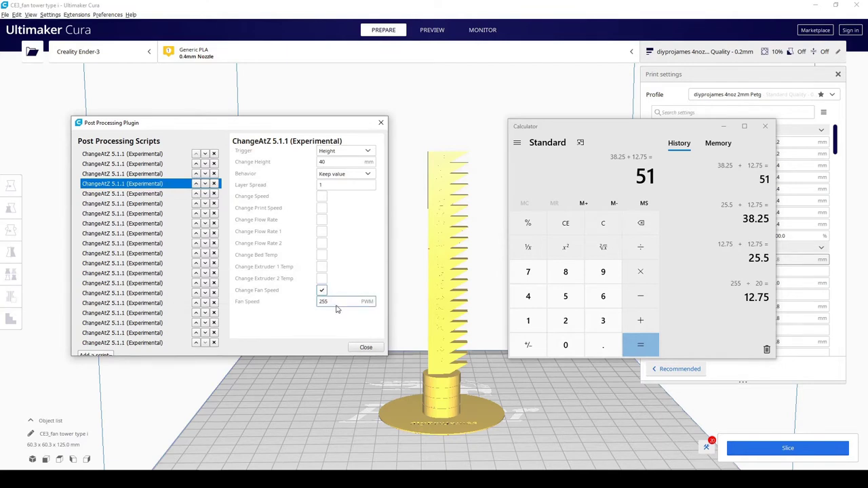
click(641, 344)
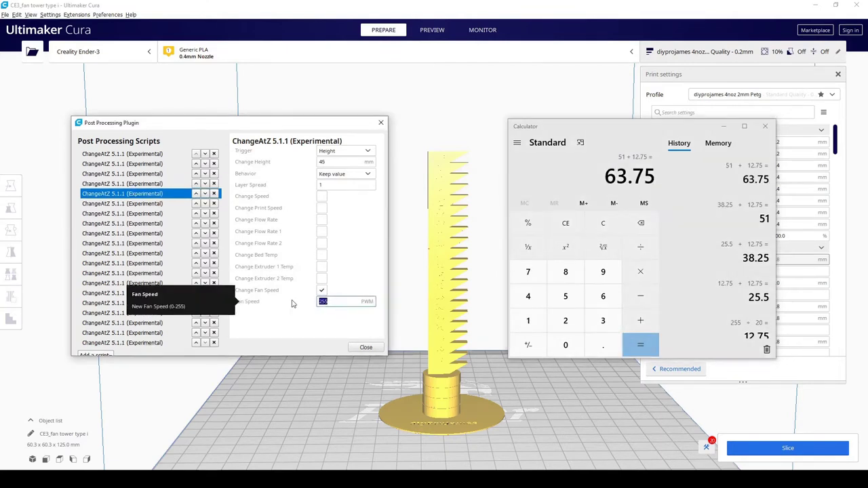
- Enable fan speed change on the 50 mm and next scripts, entering 77 and 89
click(145, 204)
click(640, 345)
click(641, 345)
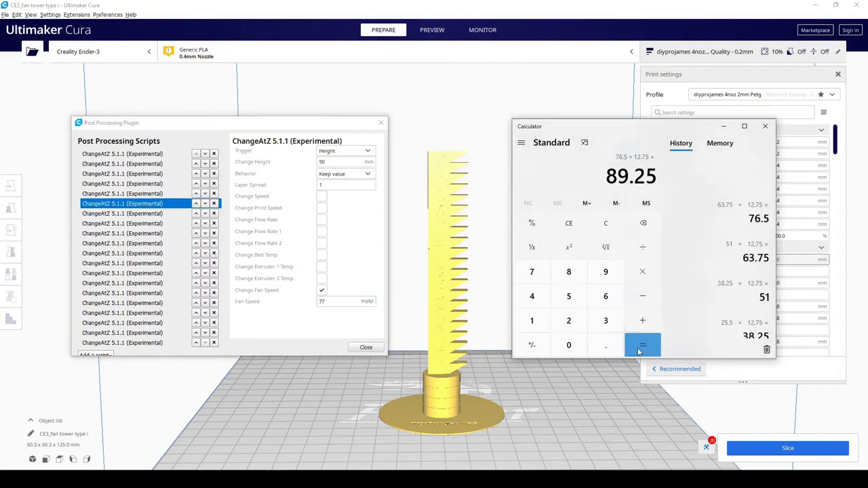
click(342, 302)
text(77)
click(145, 213)
click(342, 301)
text(89)
- Enable fan speed change on the 60 mm and 70 mm scripts, entering 102 and 128
click(536, 361)
click(145, 223)
click(343, 301)
text(102)
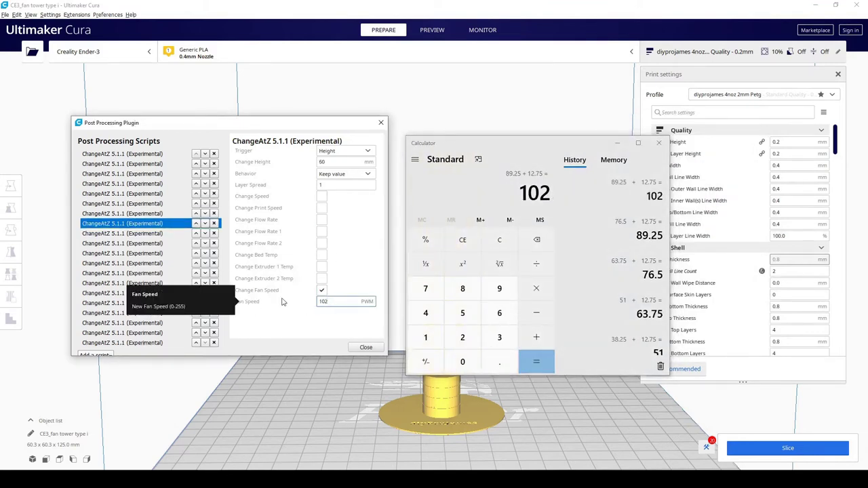
click(537, 361)
click(146, 234)
click(537, 362)
click(343, 302)
text(128)
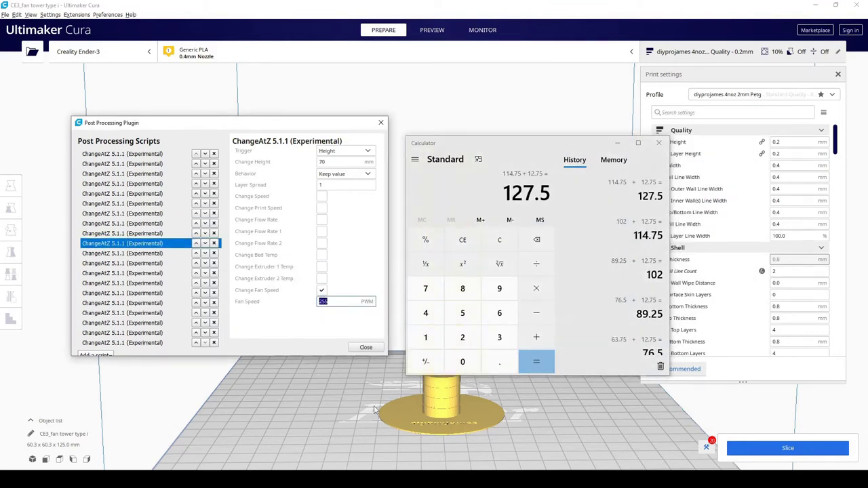
- Set the 75 mm script's fan speed to 140 and add 12.75 for the next total
click(536, 337)
text(12.7)
click(537, 362)
click(145, 253)
click(343, 301)
text(140)
click(537, 337)
text(2.75)
click(536, 362)
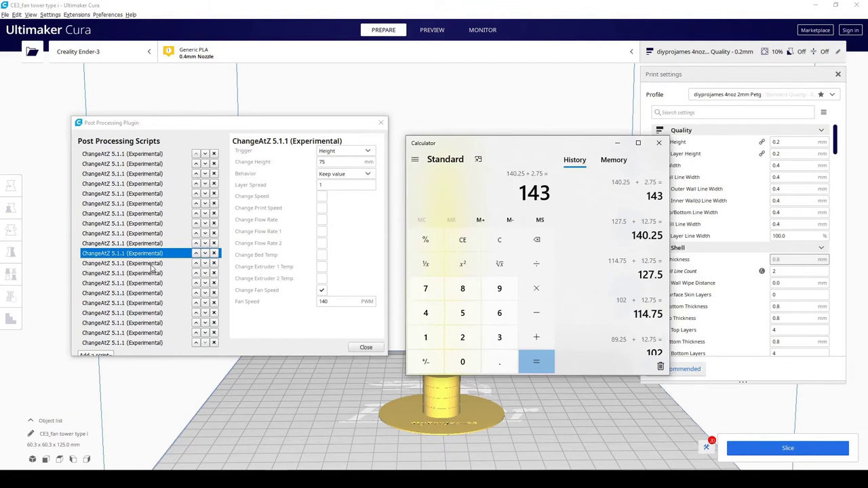
text(140.25 + 12.75)
click(537, 361)
- Enable fan speed change on the 80–90 mm scripts, reaching 178 at 90 mm
click(145, 273)
click(537, 337)
text(12.75)
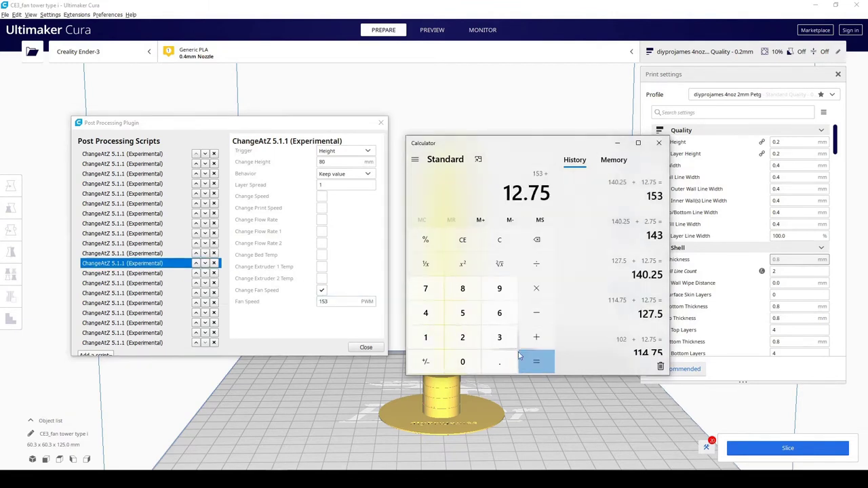
click(537, 362)
click(342, 301)
text(16)
click(537, 362)
click(145, 283)
click(342, 301)
text(178)
- Set the 95 mm and 100 mm scripts' fan speeds to 191 and 204
click(536, 337)
text(12.75)
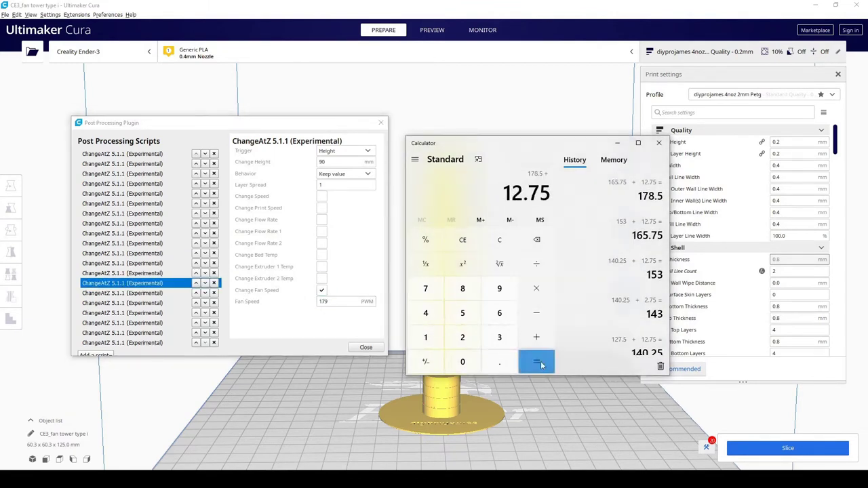
click(537, 362)
click(145, 293)
text(191)
click(537, 337)
text(12.75)
click(537, 362)
click(145, 302)
click(342, 302)
text(204)
- Enable fan speed change on the 105–115 mm scripts, reaching 242 at 115 mm
click(536, 337)
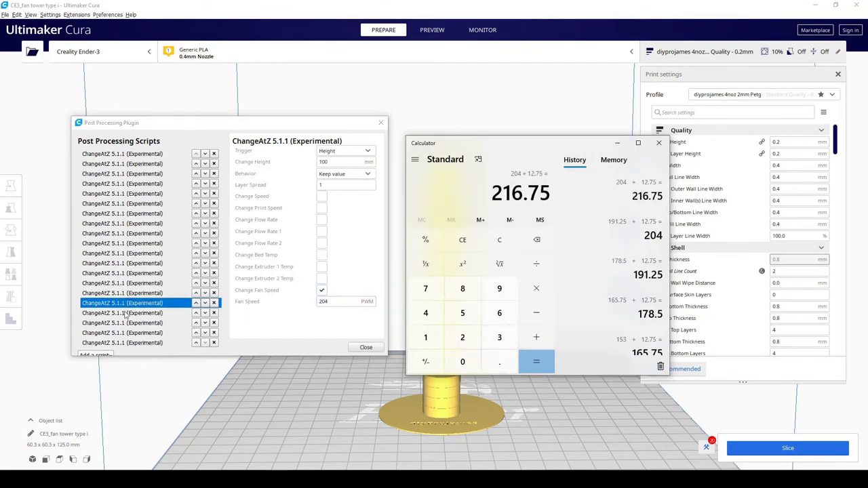
click(537, 362)
click(536, 337)
text(12.7)
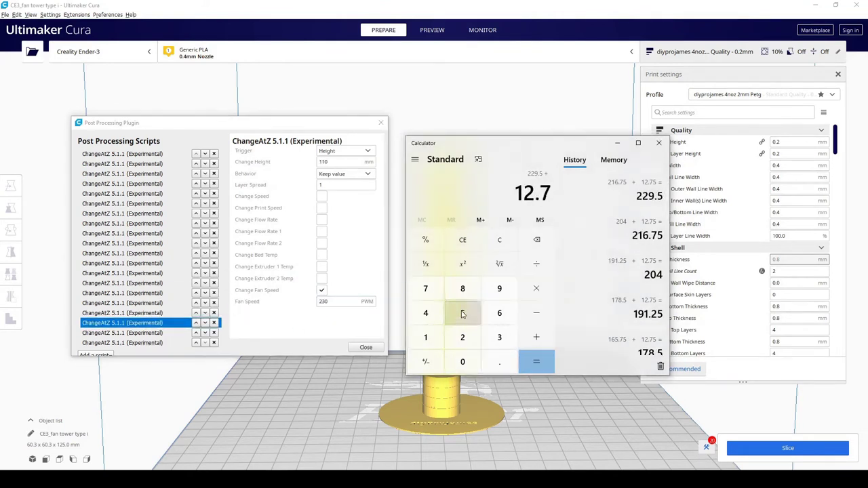
text(5)
click(537, 361)
click(145, 332)
click(321, 292)
text(2)
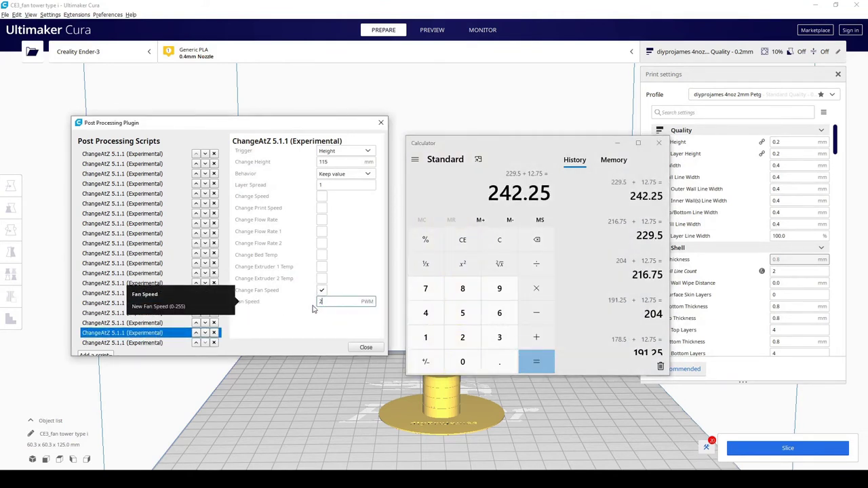
text(42)
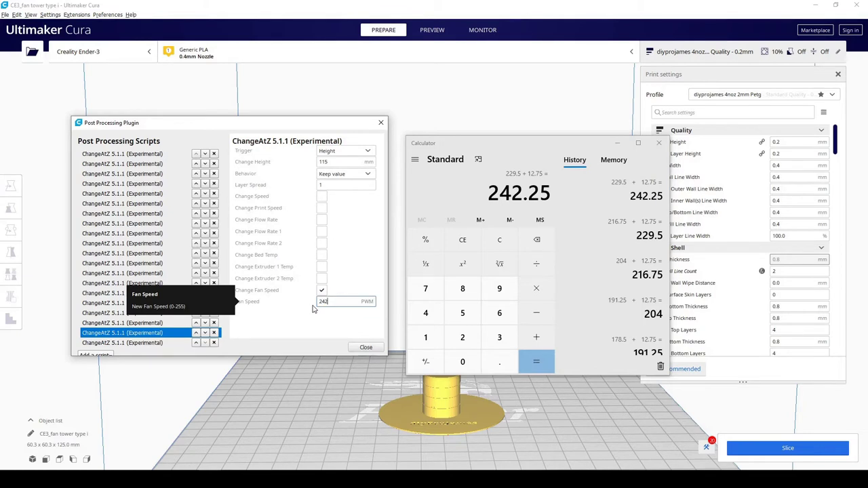
- Add 12.75 to reach 255 and enable fan speed change on the 120 mm script
click(536, 337)
click(426, 337)
click(467, 341)
click(500, 362)
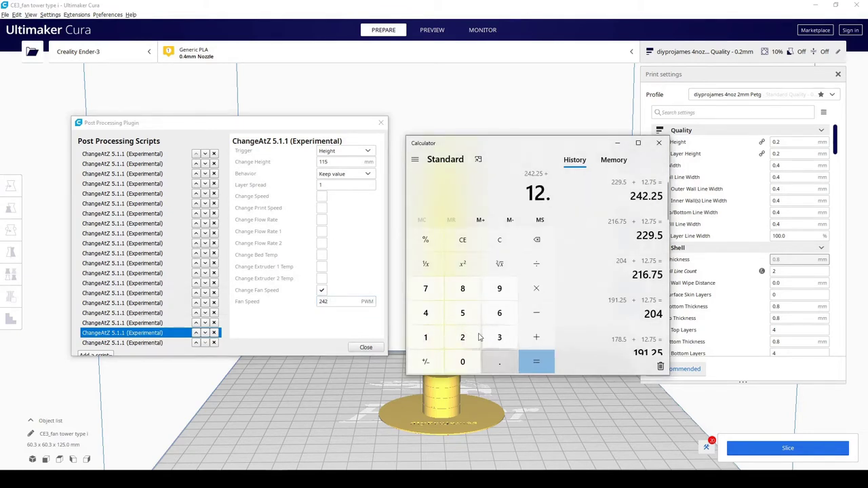
click(425, 289)
click(462, 313)
click(539, 368)
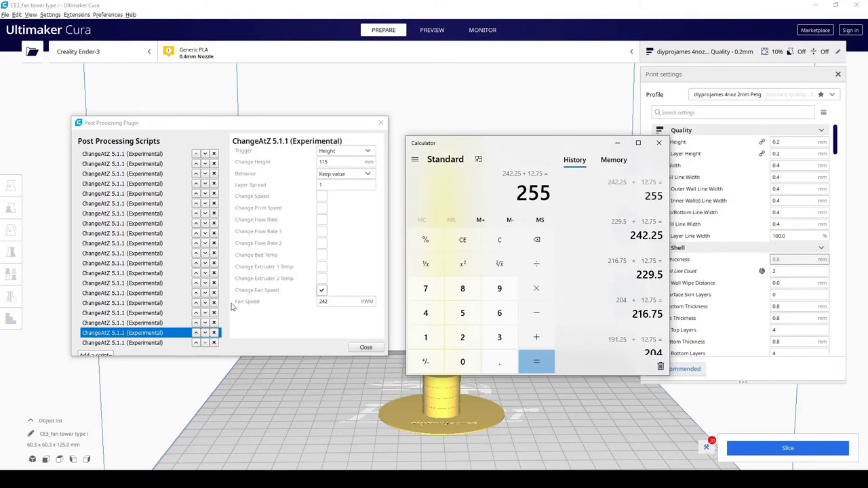
click(194, 343)
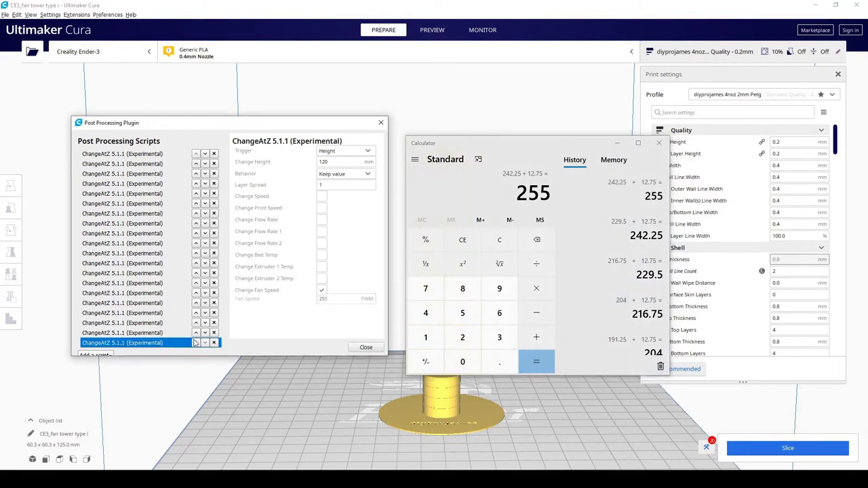
click(323, 292)
- Close the calculator and scripts dialog, then search the print settings for 'temp' and clear it
click(658, 142)
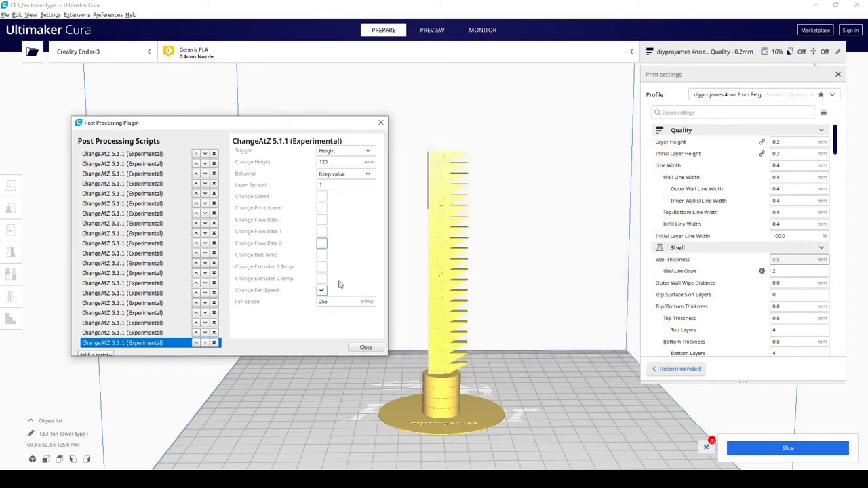
click(371, 349)
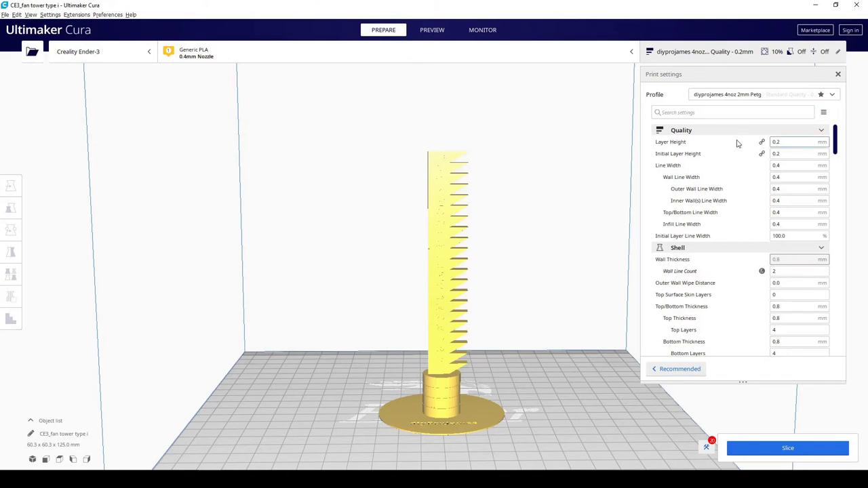
scroll(743, 204, down, 3)
scroll(743, 170, up, 3)
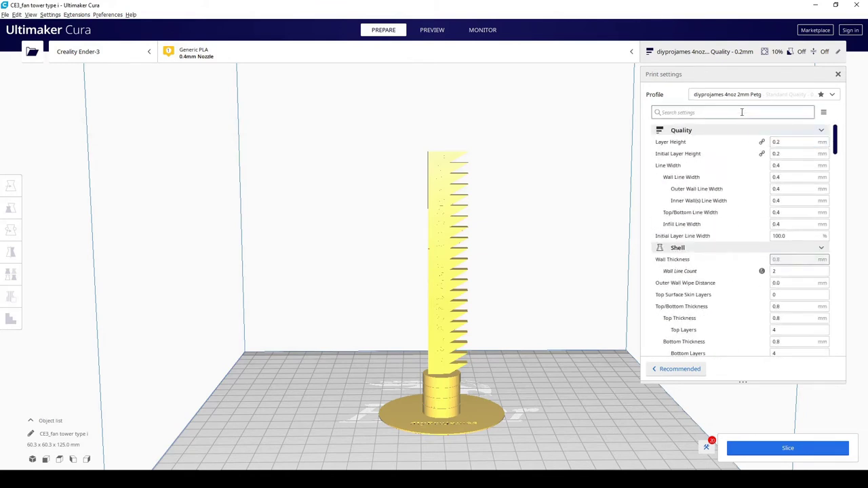
click(742, 112)
text(temp)
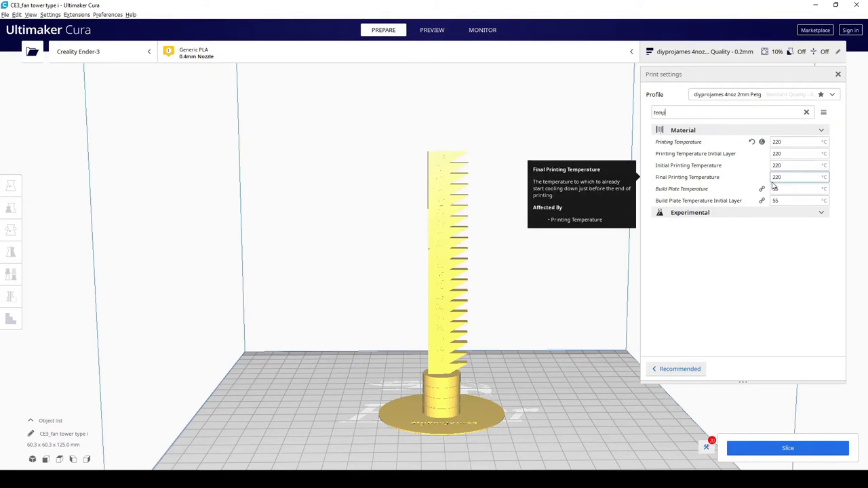
key(BackSpace)
key(BackSpace)
key(BackSpace)
key(BackSpace)
- Change the Cooling Fan Speed from 20% to 0%
scroll(699, 142, down, 5)
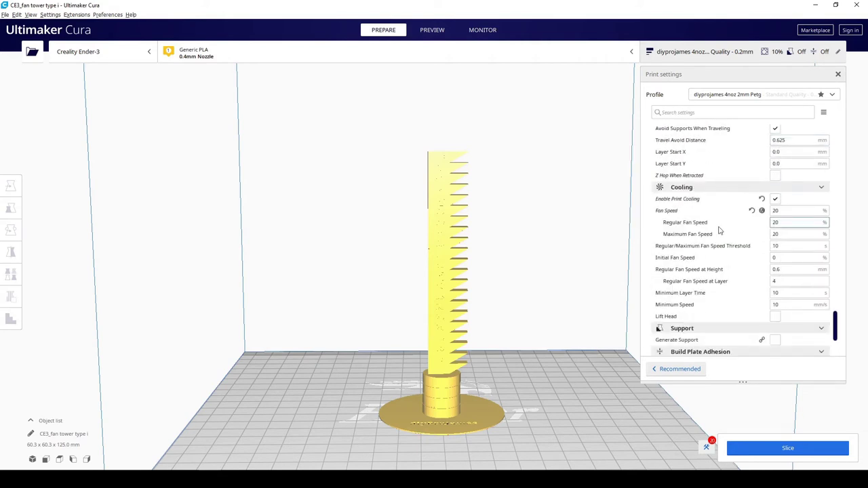
double_click(787, 210)
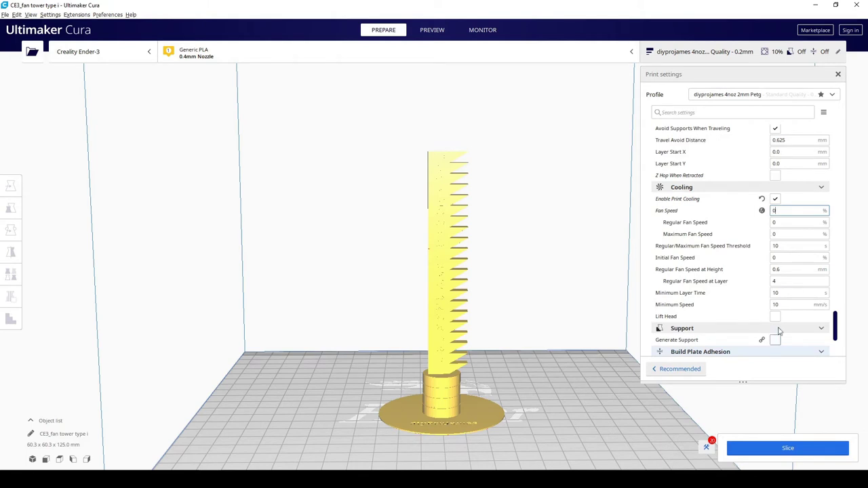
text(0)
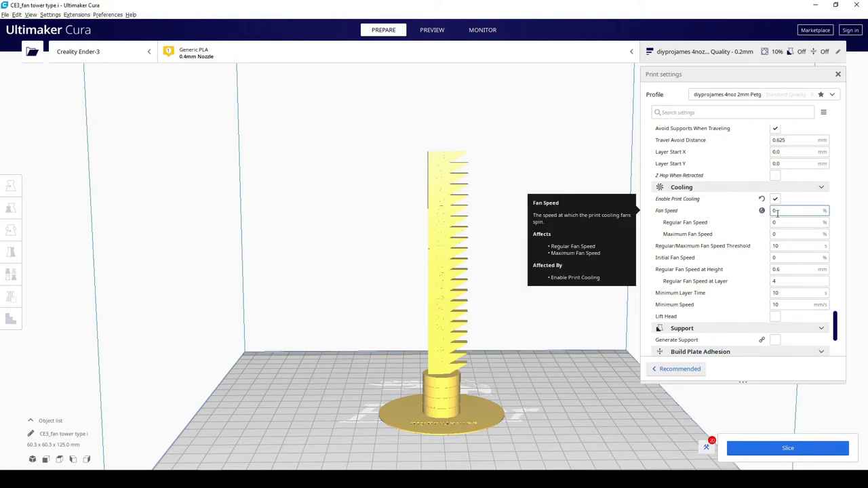
click(780, 215)
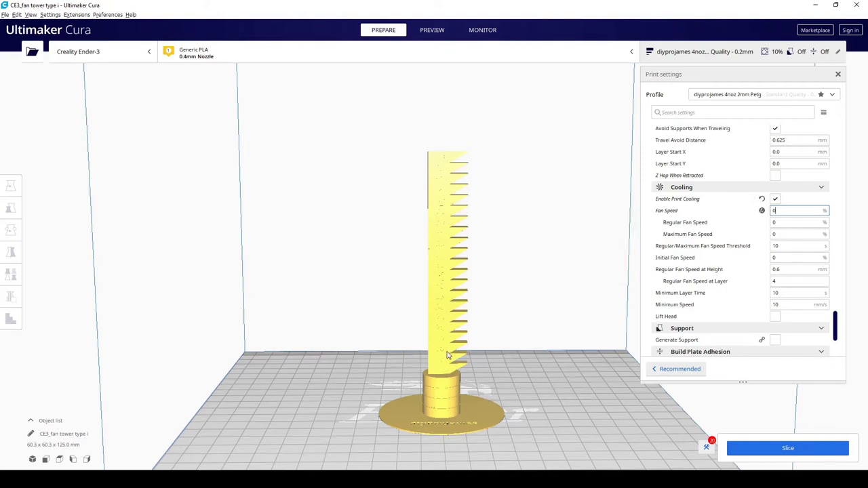
- Scroll through the Print settings to review the quality and shell settings
scroll(657, 245, up, 15)
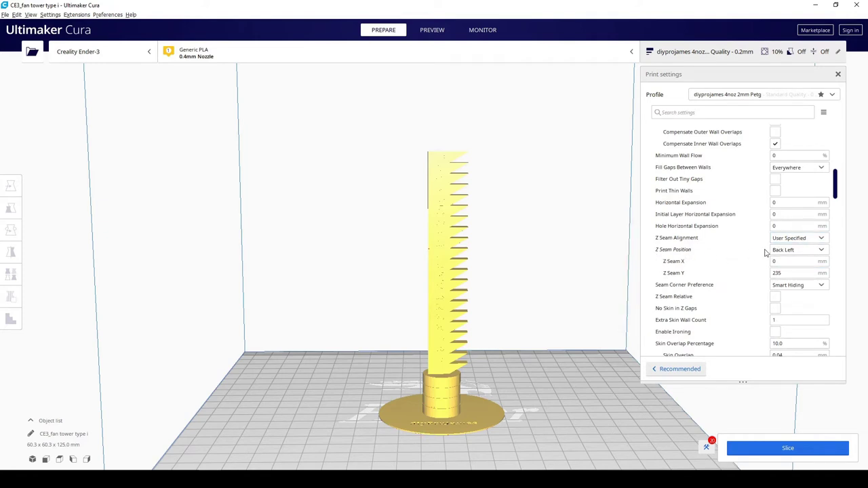
scroll(791, 254, up, 8)
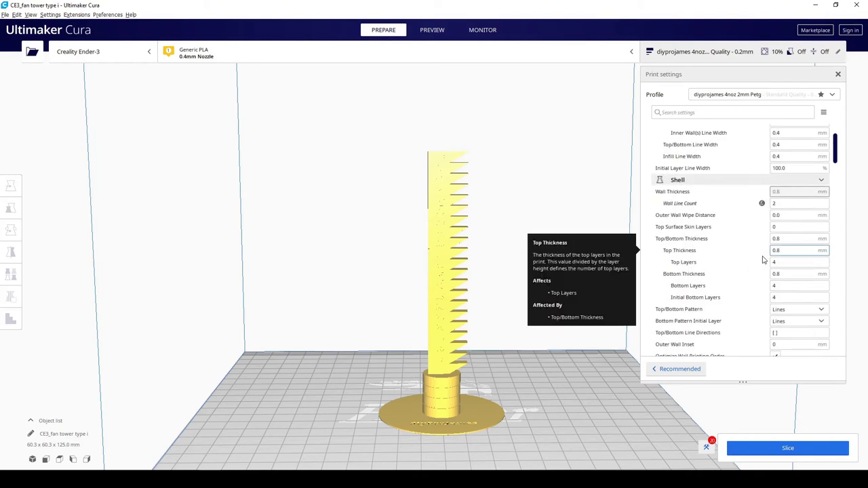
scroll(764, 259, up, 1)
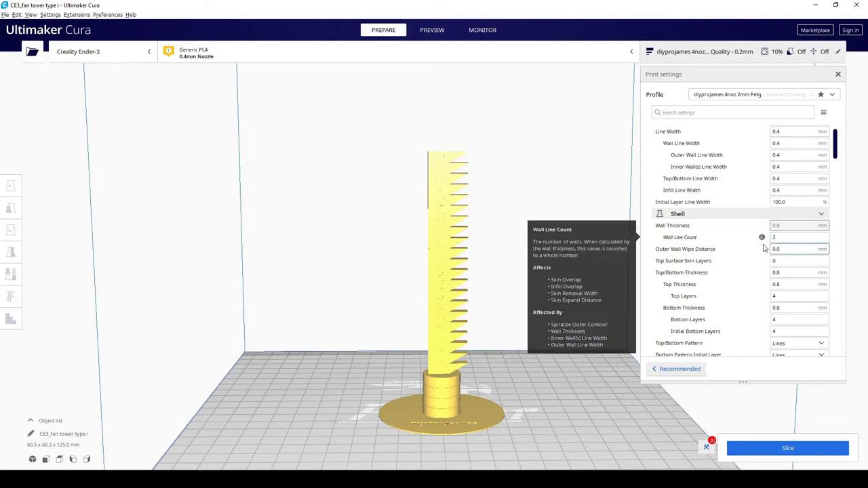
scroll(773, 244, up, 1)
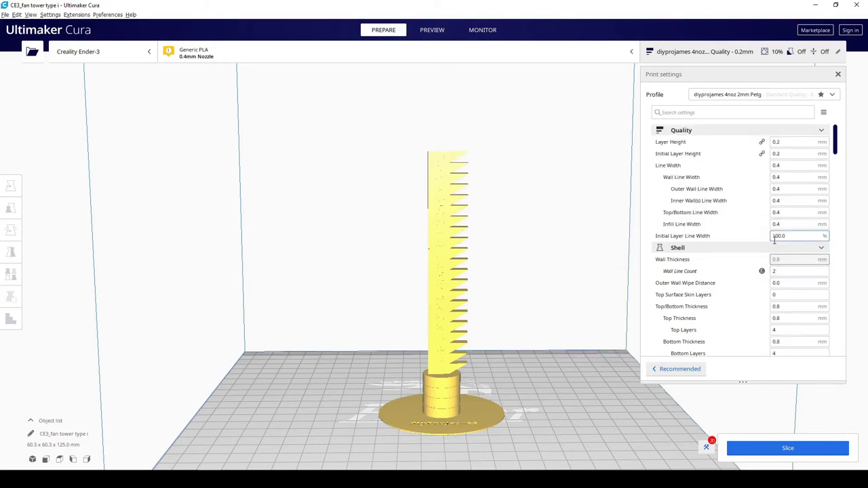
scroll(774, 239, down, 8)
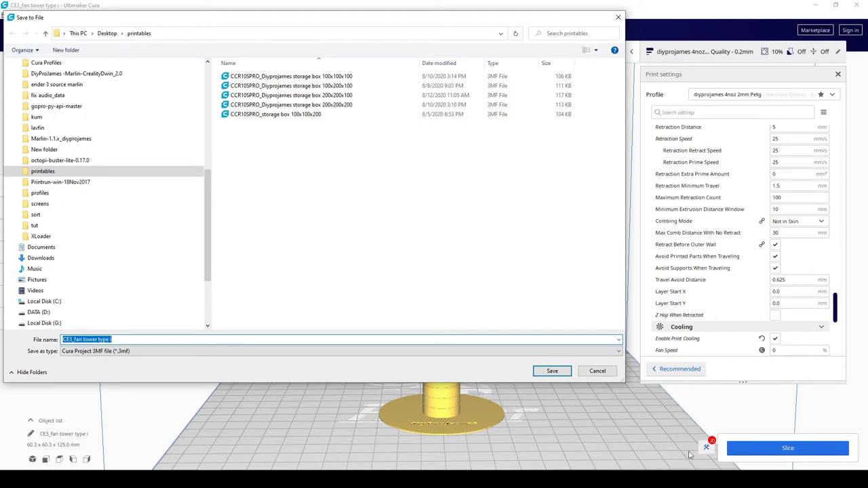
- Cancel the save and review the ChangeAtZ post-processing scripts list
key(Escape)
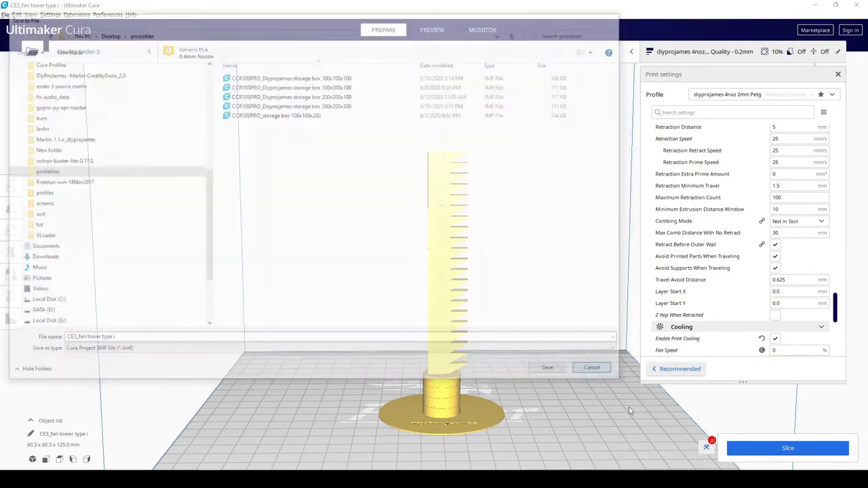
click(707, 448)
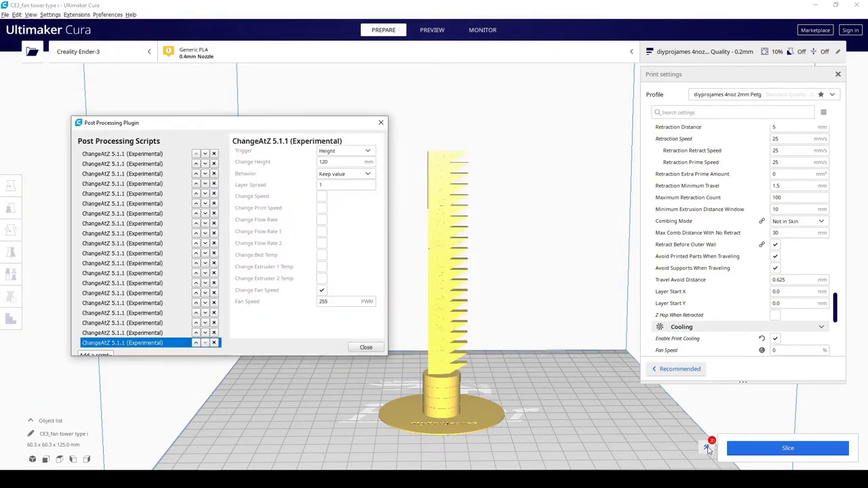
click(378, 349)
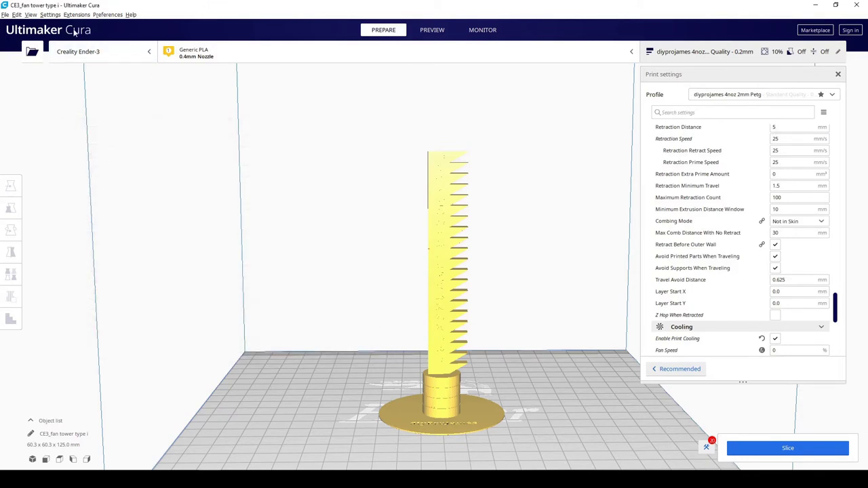
- Save the project as CE3_fan tower type i.3mf and dismiss the saved notice
click(5, 14)
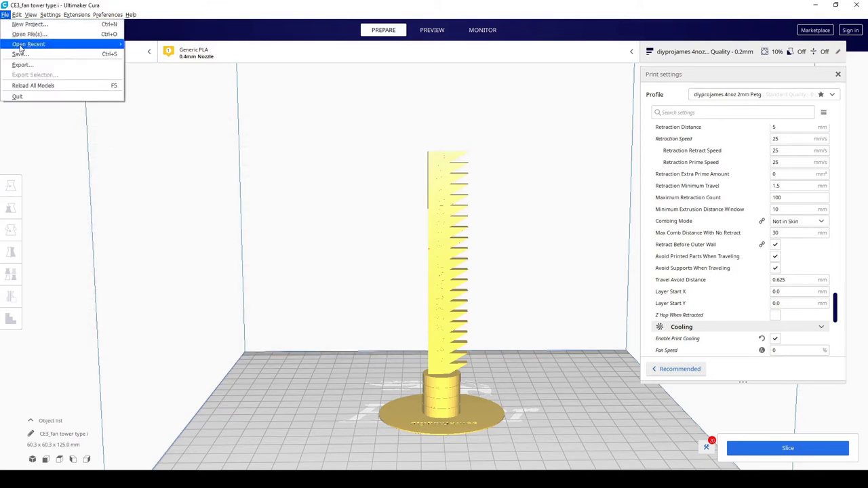
click(28, 43)
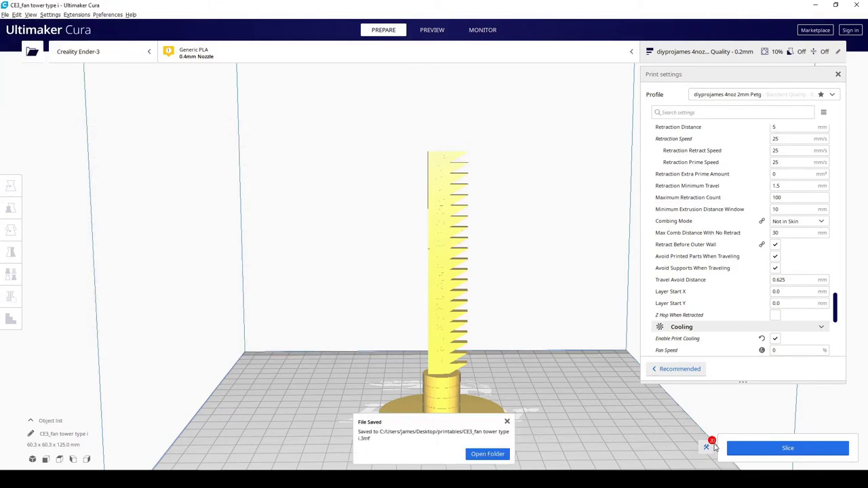
click(508, 422)
- Slice the fan tower (2 h 7 min, 10 g) and show its layer preview
scroll(637, 345, up, 2)
scroll(488, 354, down, 2)
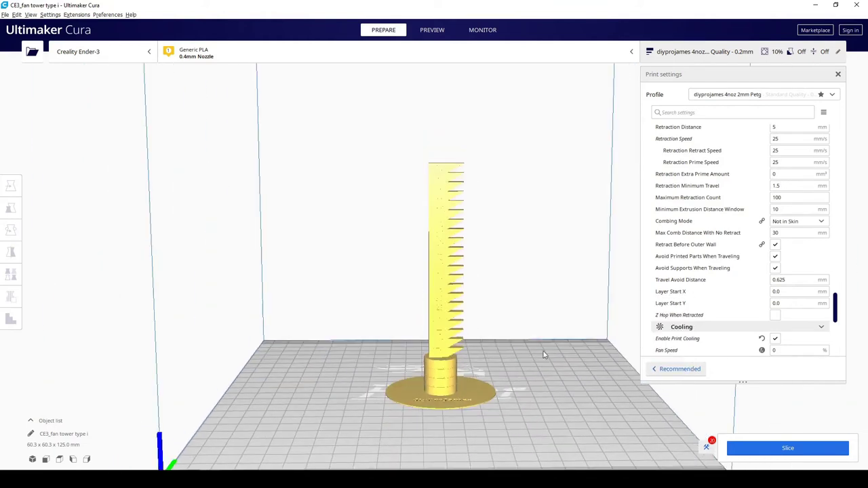
click(785, 449)
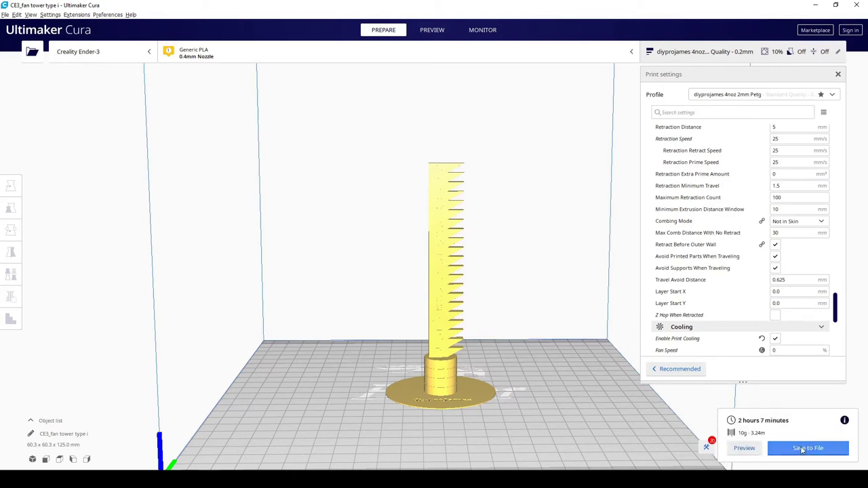
click(744, 448)
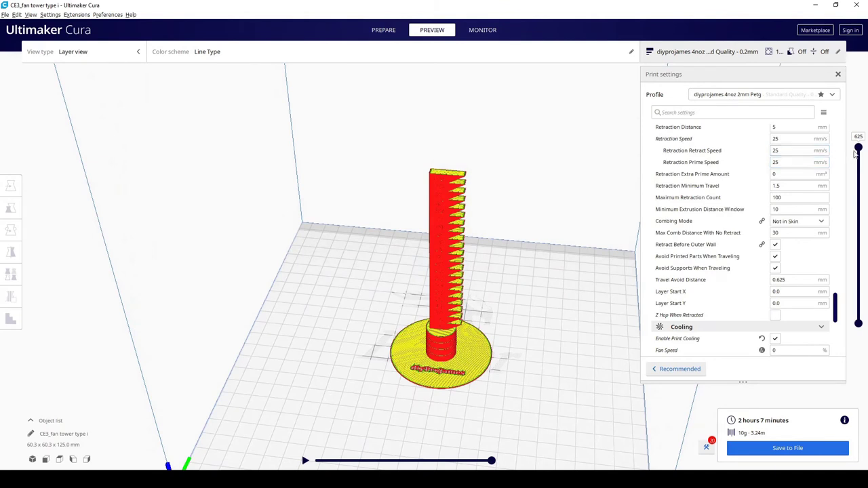
- Inspect layers up to 391 and the print simulation, then save CE3_fan tower type i G-code to printables
mouse_move(858, 152)
mouse_down()
mouse_move(866, 290)
mouse_move(867, 139)
mouse_up()
drag(490, 461, 270, 464)
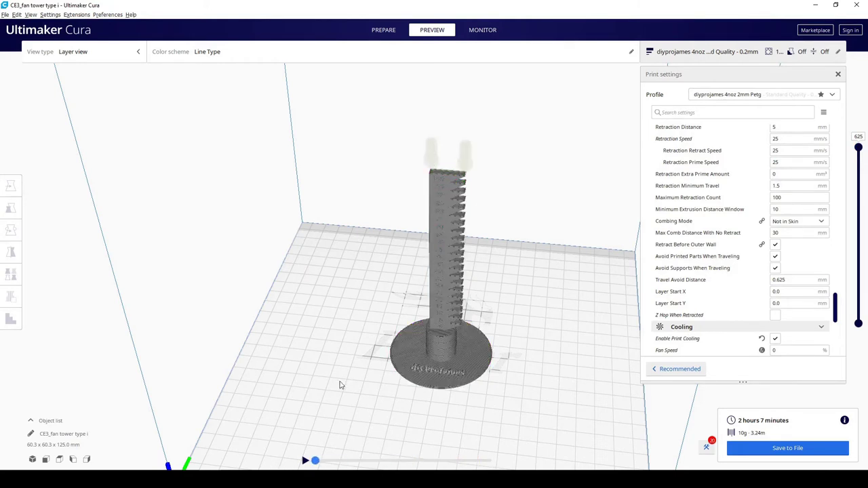
drag(321, 463, 591, 465)
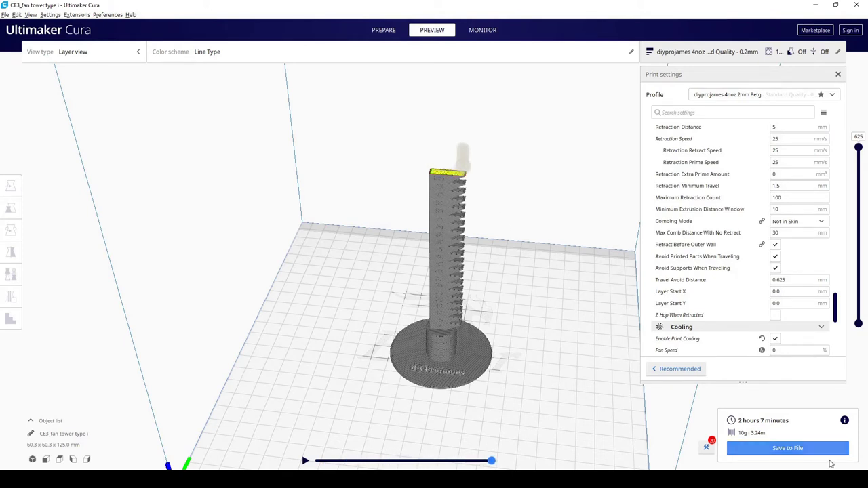
click(826, 450)
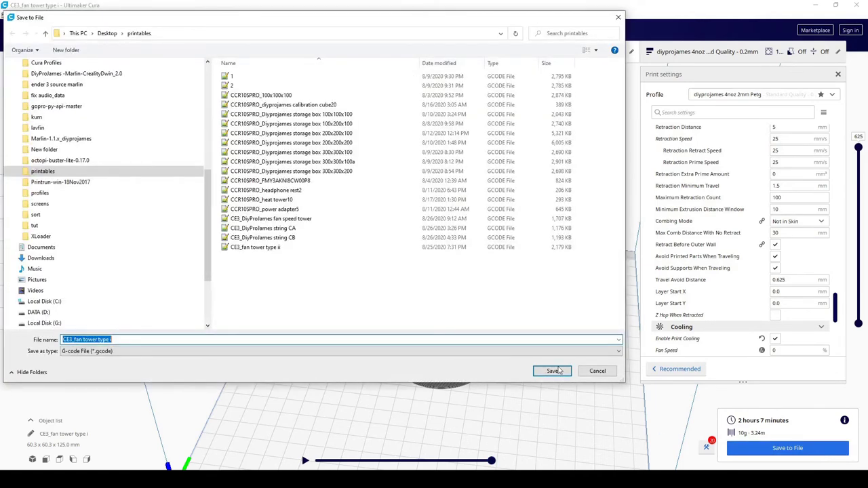
click(552, 372)
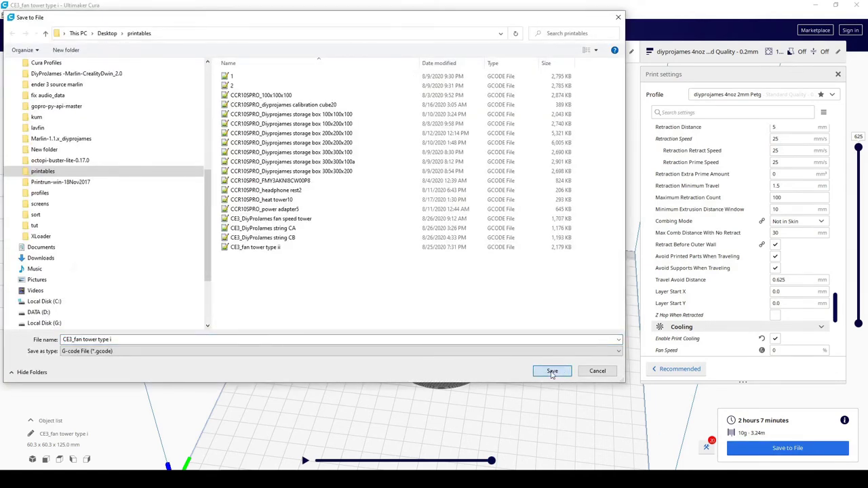